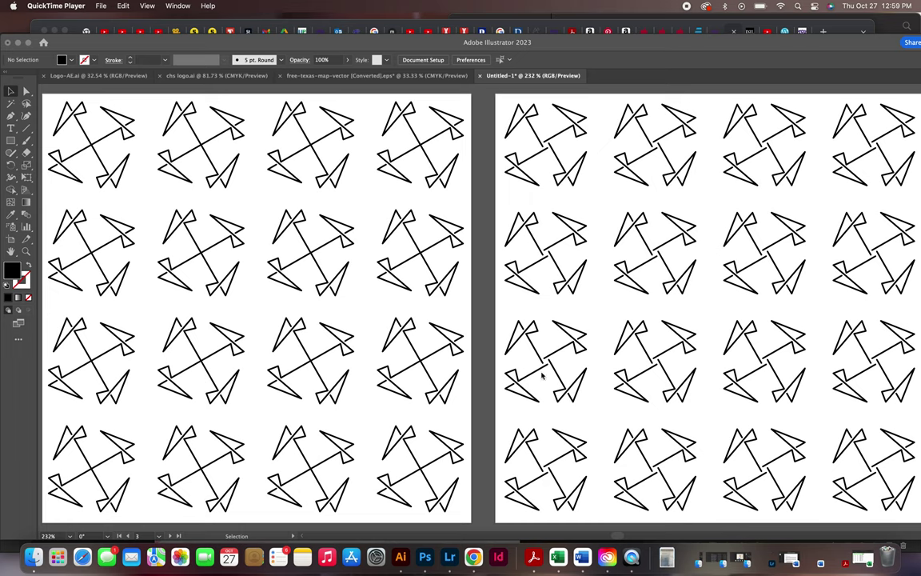
# Examine the symbol pattern variations across the artboards of the example document.
pyautogui.click(349, 269)
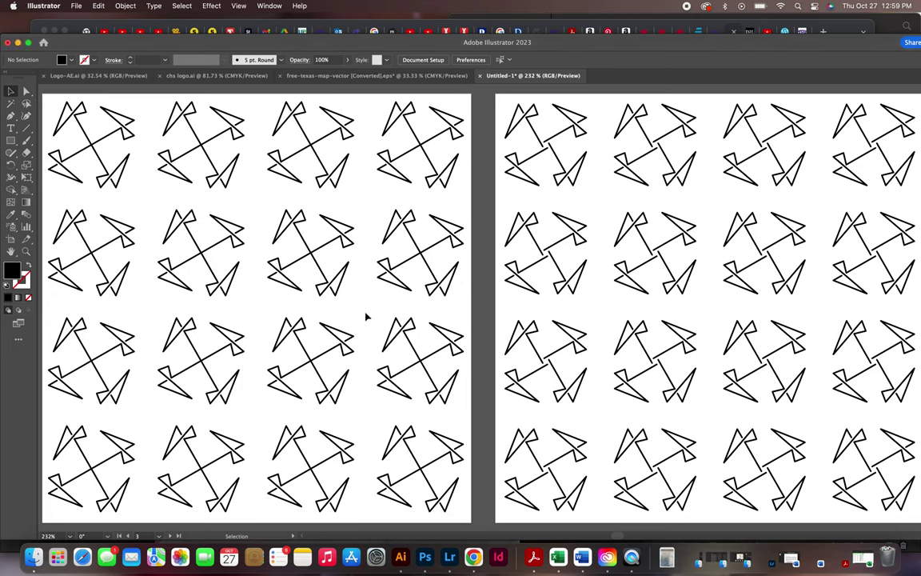
pyautogui.scroll(-10, 496, 296)
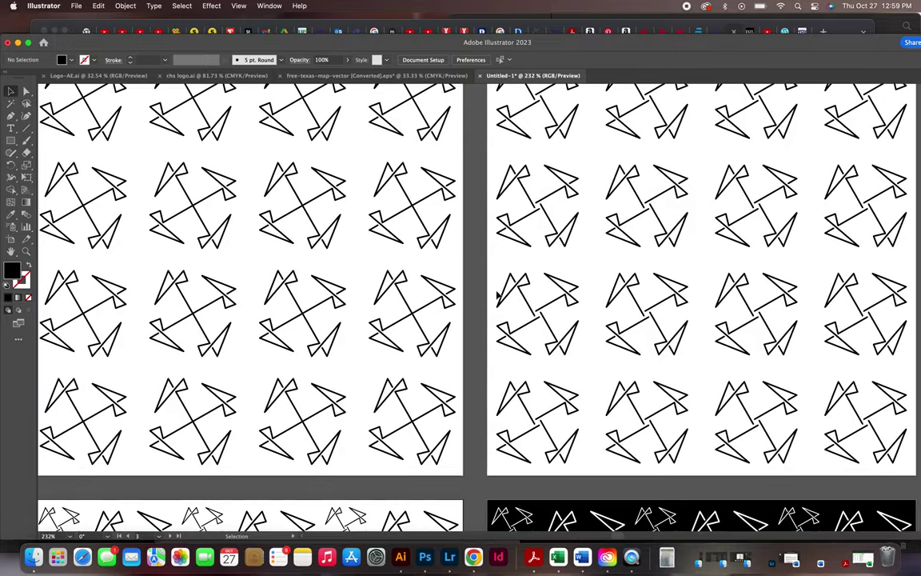
pyautogui.scroll(-12, 497, 295)
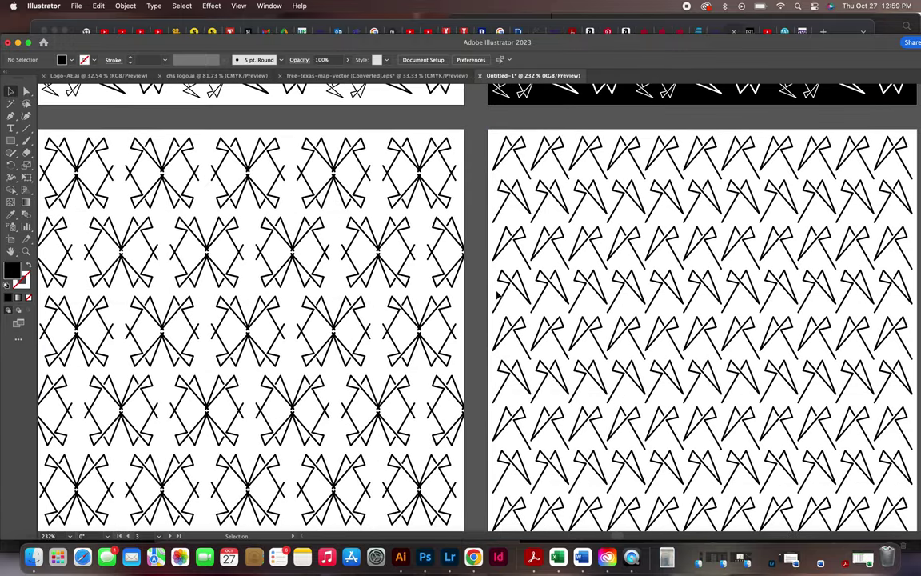
pyautogui.scroll(-2, 496, 296)
pyautogui.scroll(10, 496, 296)
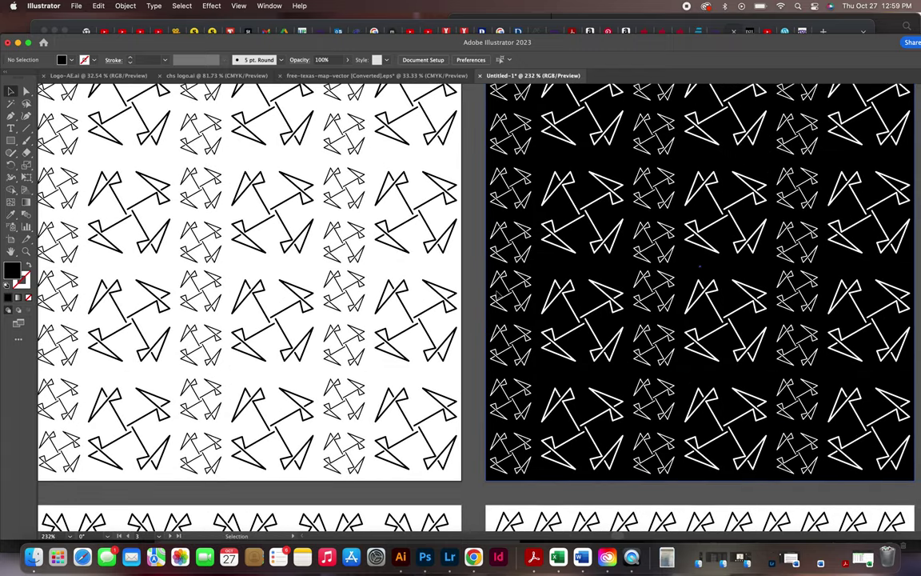
pyautogui.scroll(20, 496, 296)
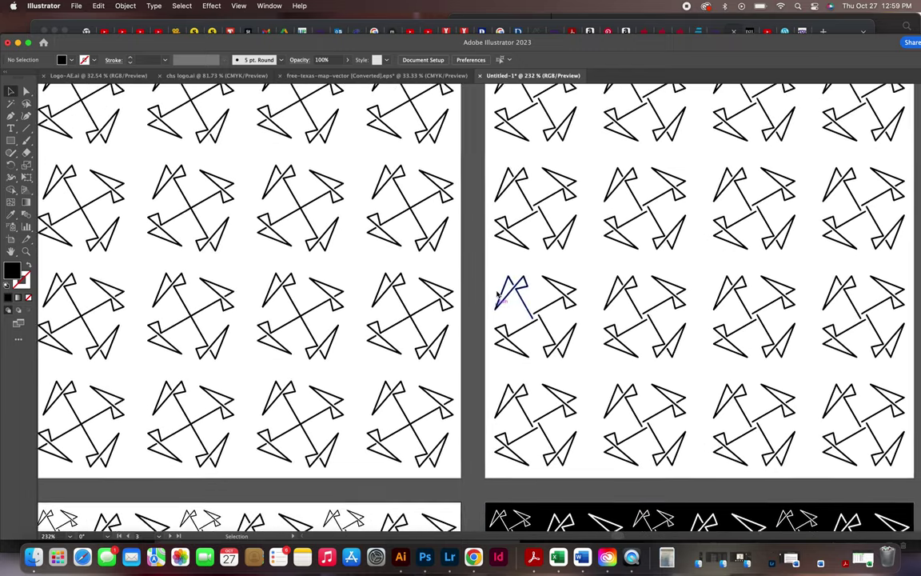
pyautogui.scroll(3, 496, 295)
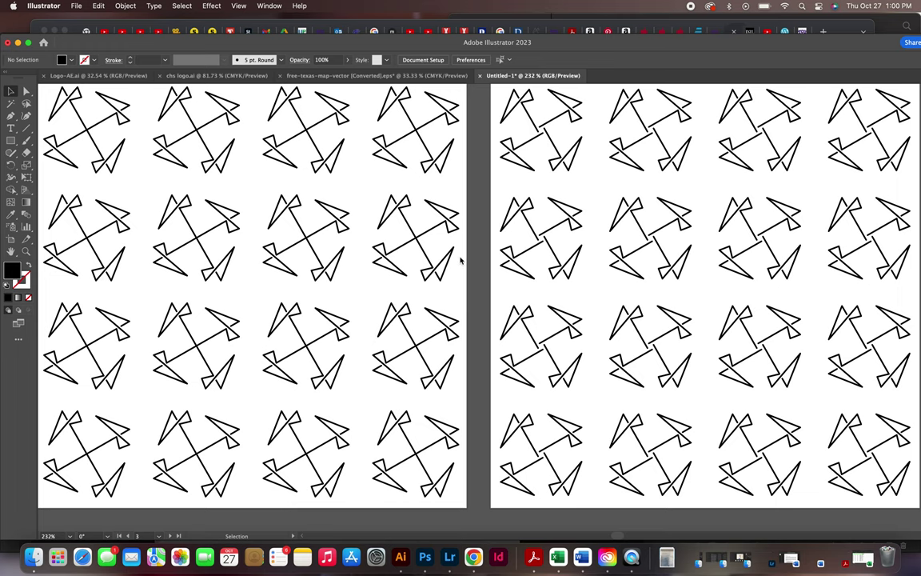
# Create a 4.5 by 4.5 in RGB document with four artboards and place the sketch photo IMG_5529.HEIC in it.
pyautogui.press('super+n')
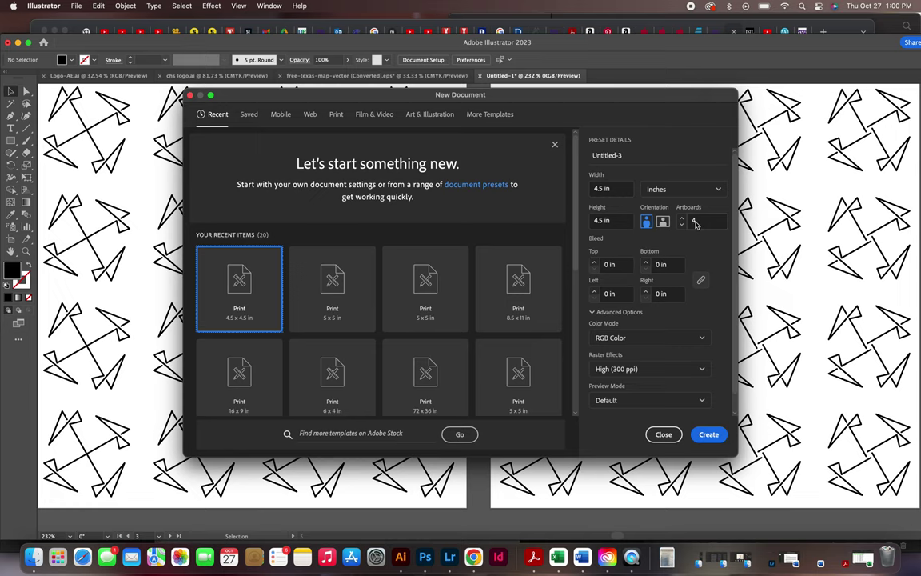
pyautogui.click(709, 434)
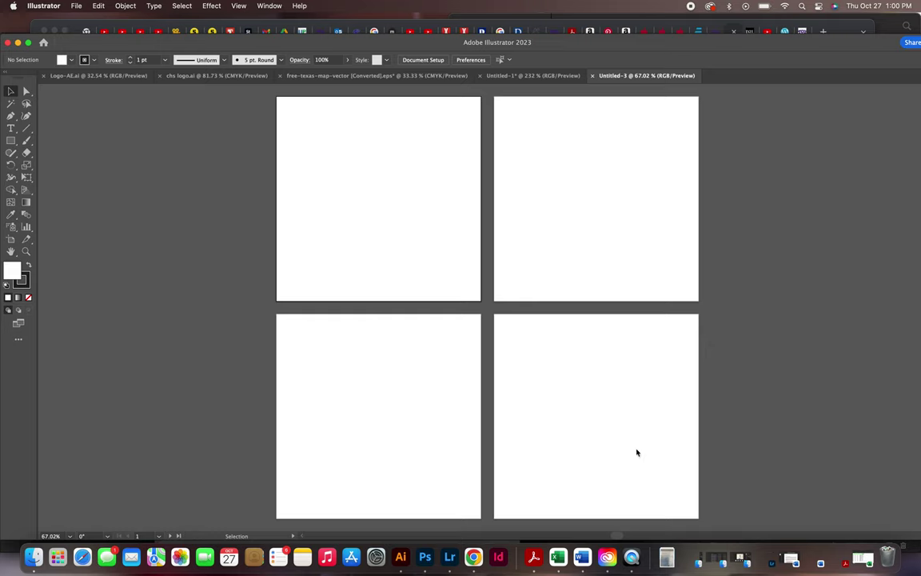
pyautogui.click(667, 555)
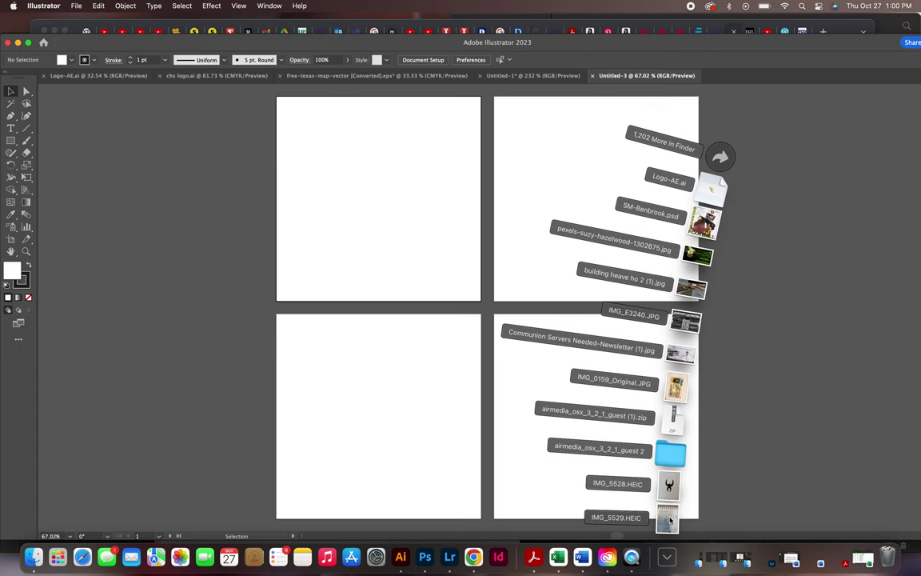
pyautogui.moveTo(670, 521); pyautogui.dragTo(335, 435)
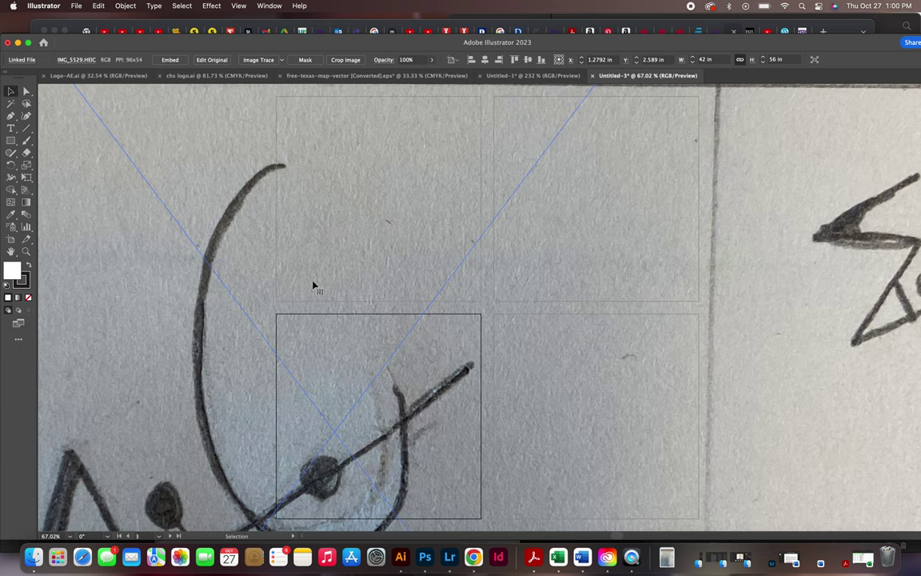
# Scale the placed sketch photo proportionally to a height of 2 in, then deselect it.
pyautogui.click(313, 285)
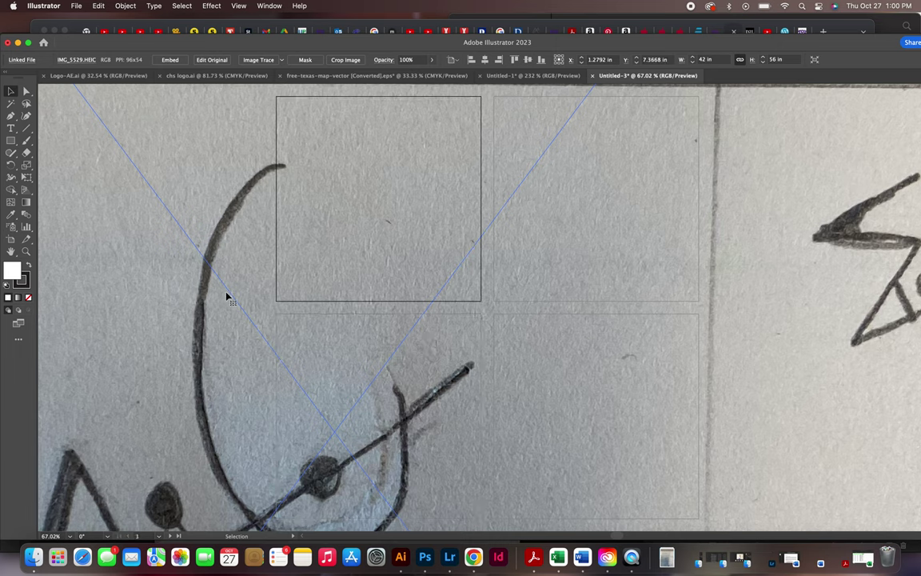
pyautogui.click(776, 59)
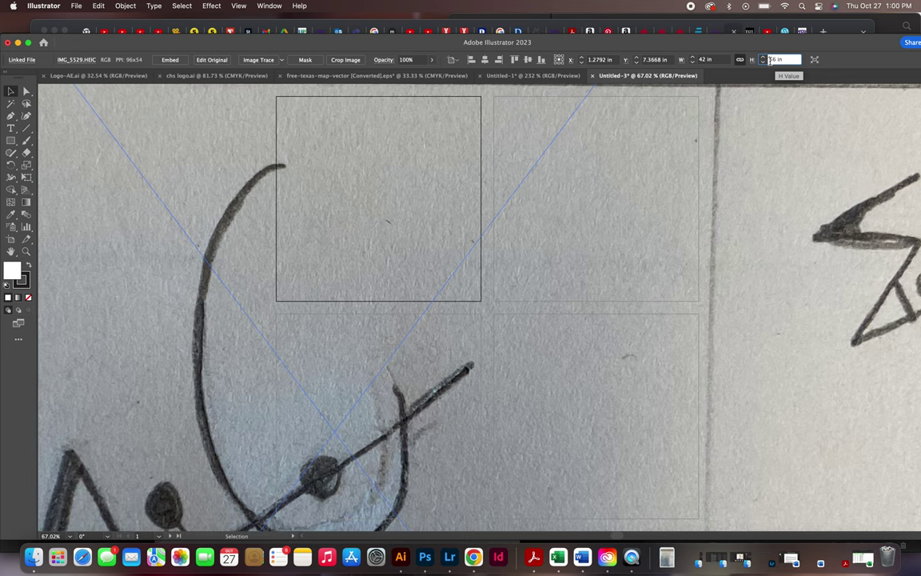
pyautogui.moveTo(780, 59); pyautogui.dragTo(764, 60)
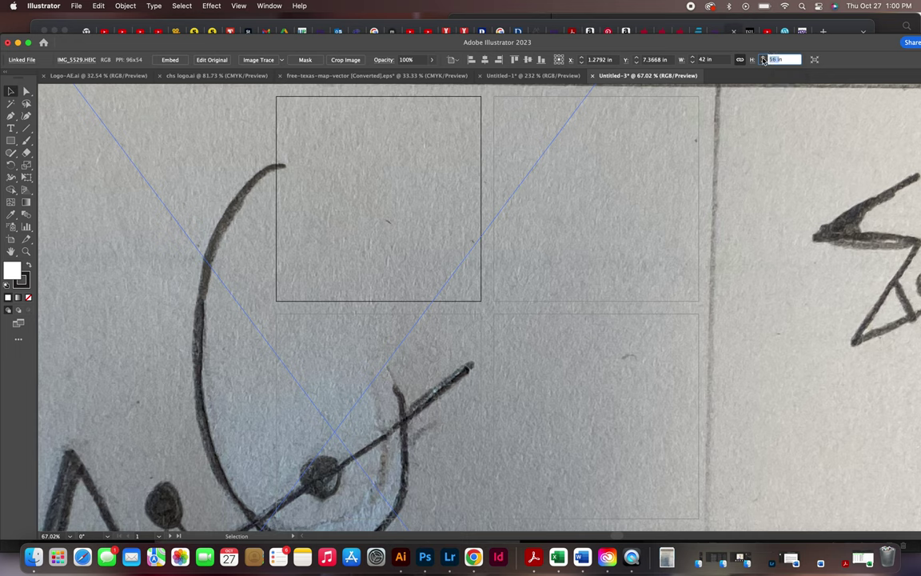
pyautogui.write('2')
pyautogui.press('Escape')
pyautogui.click(774, 59)
pyautogui.moveTo(774, 60); pyautogui.dragTo(764, 61)
pyautogui.write('2')
pyautogui.press('Return')
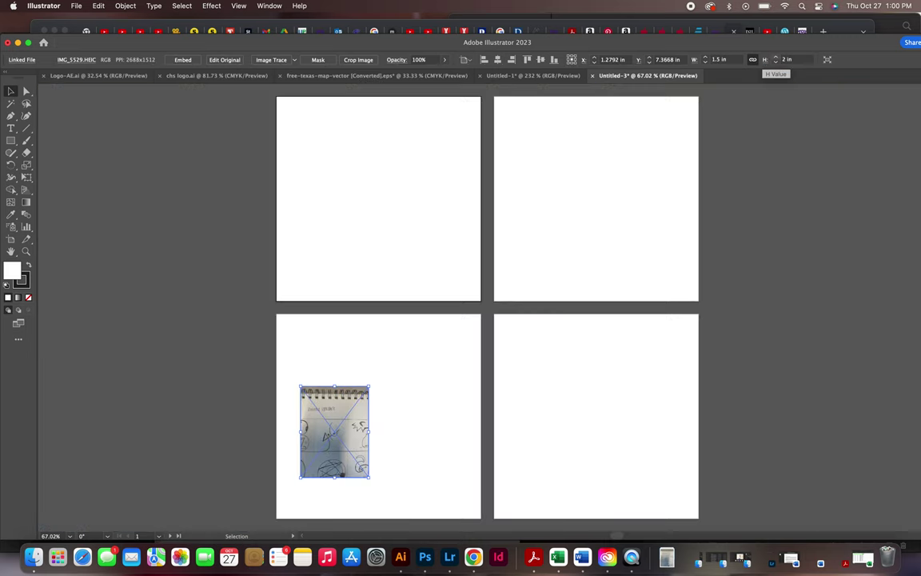
pyautogui.click(387, 445)
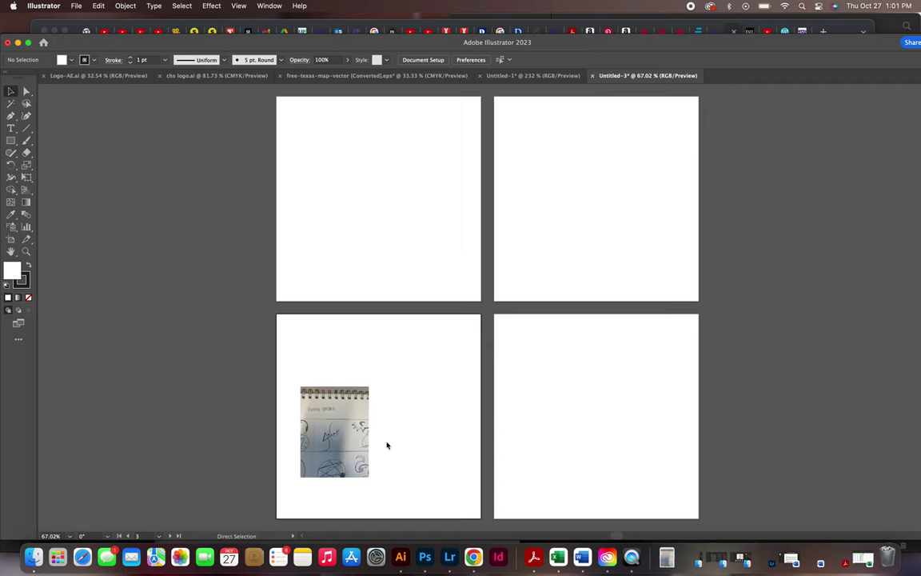
# Draw a square about 0.74 in wide over the upper middle symbol sketch in the photo.
pyautogui.press('super+equal')
pyautogui.press('super+equal')
pyautogui.press('super+equal')
pyautogui.press('super+equal')
pyautogui.hscroll(-10, 387, 445)
pyautogui.scroll(-10, 387, 446)
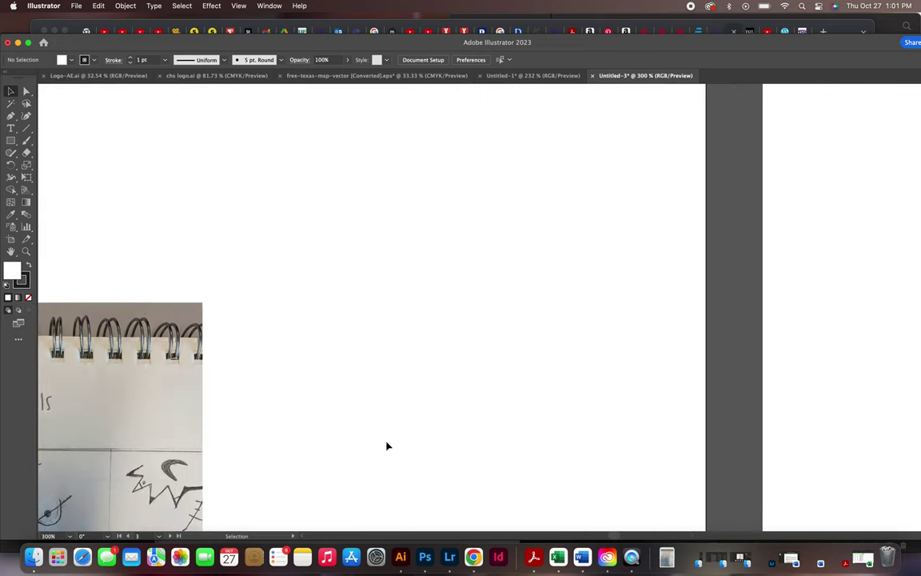
pyautogui.scroll(2, 387, 445)
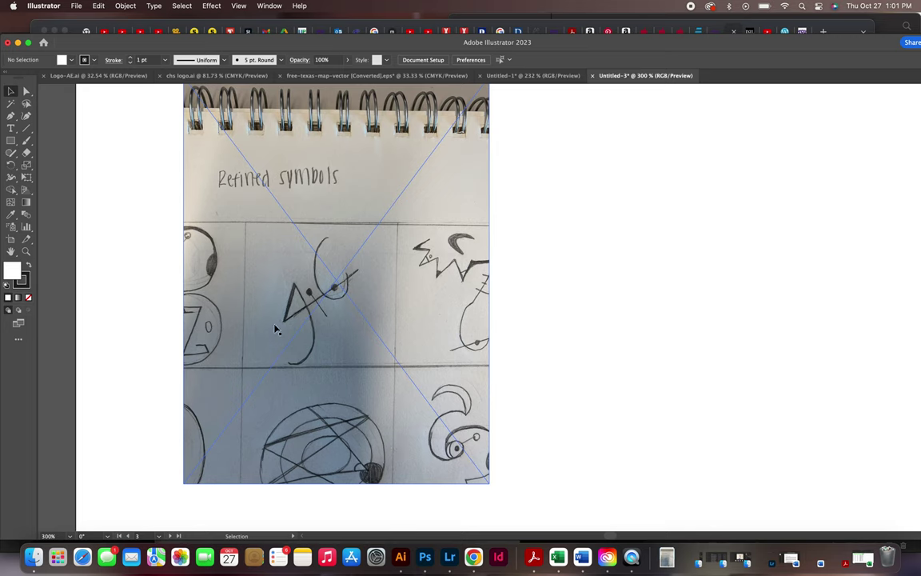
pyautogui.press('m')
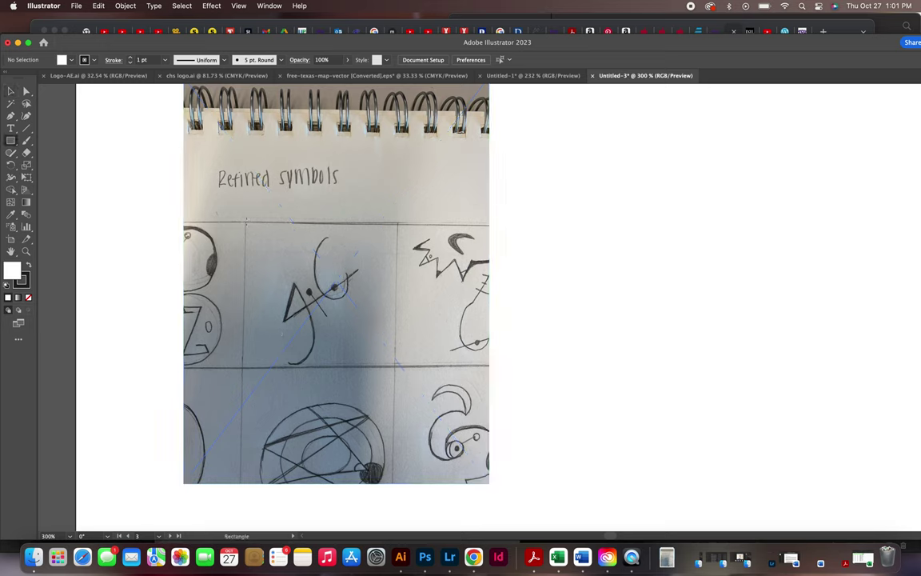
pyautogui.moveTo(246, 221)
pyautogui.mouseDown()
pyautogui.moveTo(300, 248)
pyautogui.moveTo(403, 343)
pyautogui.moveTo(396, 370)
pyautogui.mouseUp()
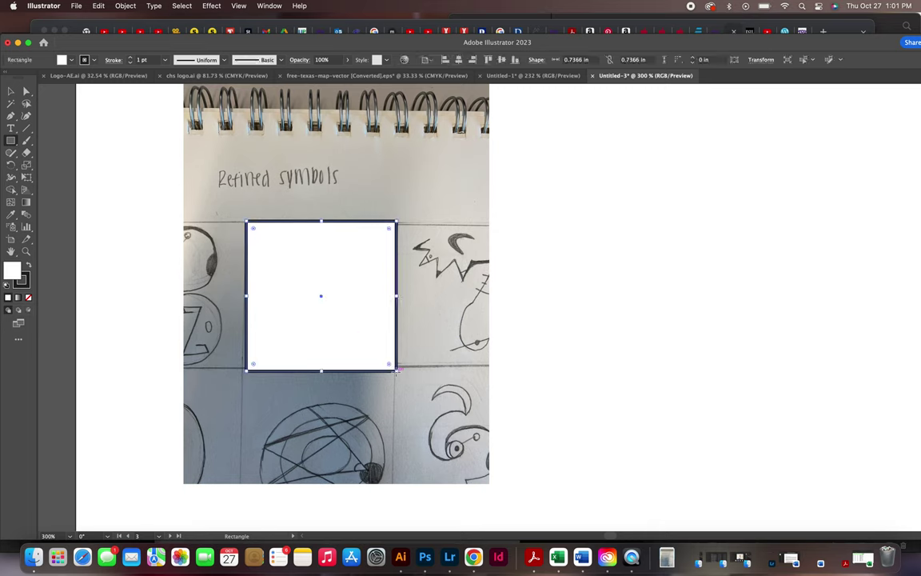
# Crop the sketch photo to the square with a clipping mask.
pyautogui.press('v')
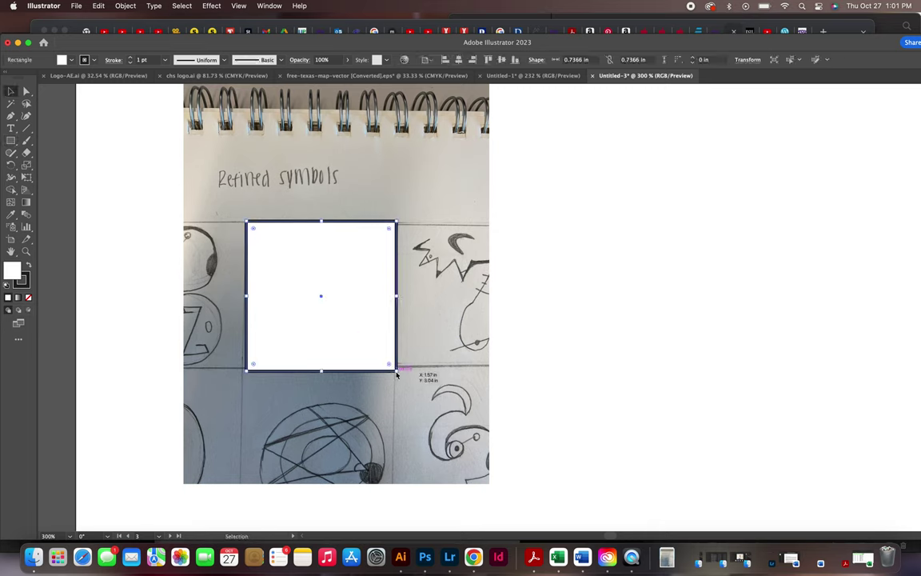
pyautogui.keyDown('shift'); pyautogui.click(465, 332); pyautogui.keyUp('shift')
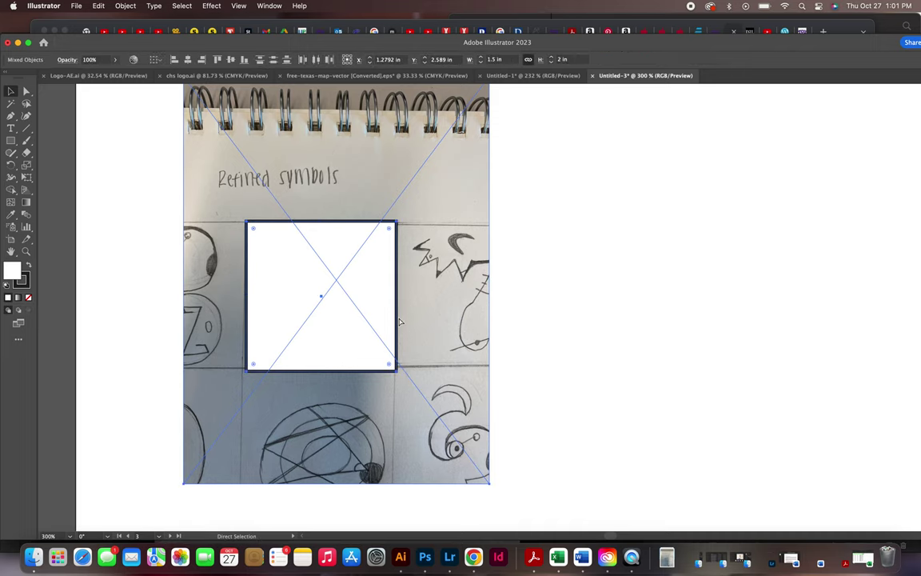
pyautogui.press('super+7')
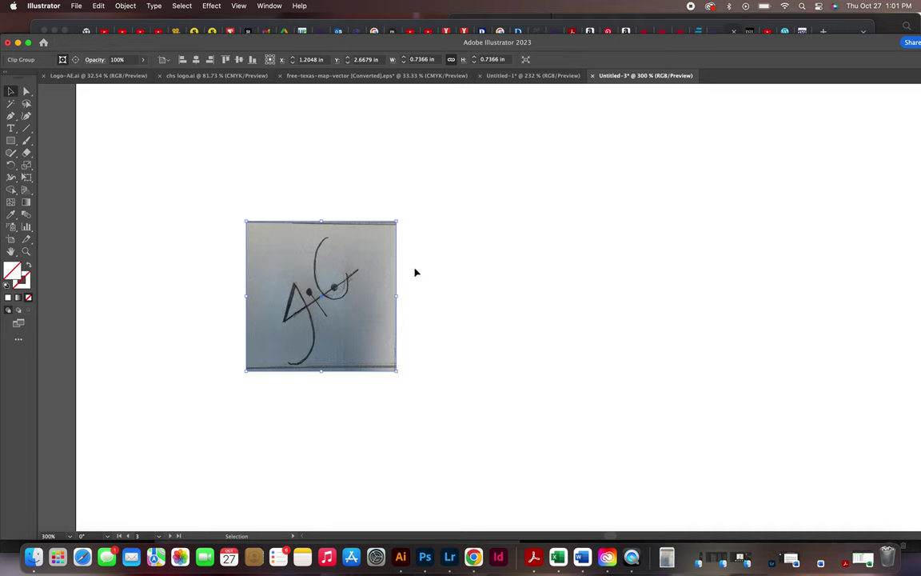
pyautogui.moveTo(262, 40); pyautogui.dragTo(262, 22)
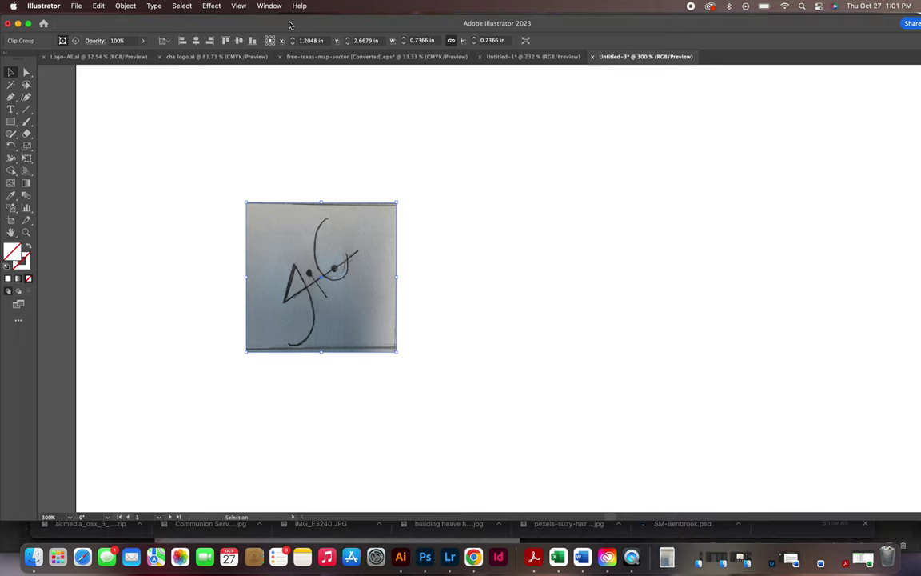
pyautogui.click(125, 7)
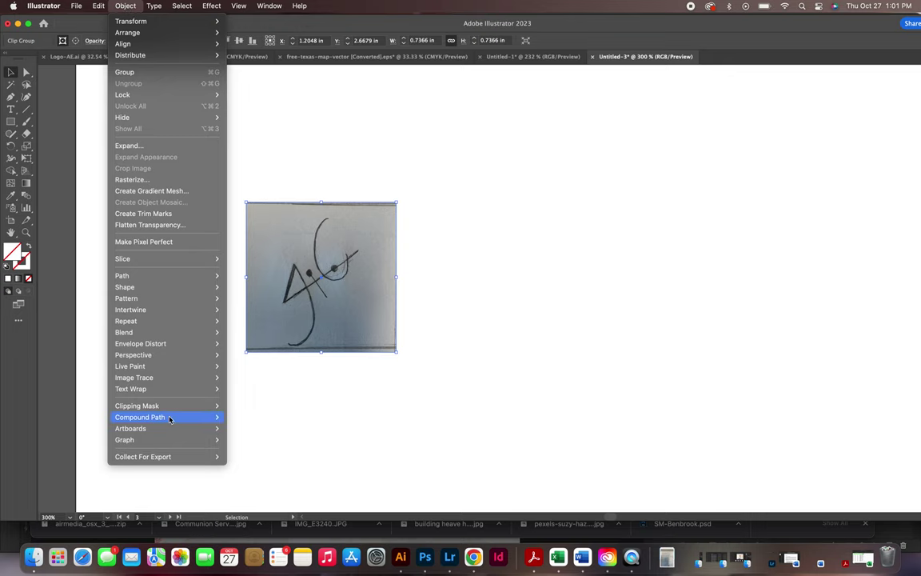
pyautogui.moveTo(168, 411)
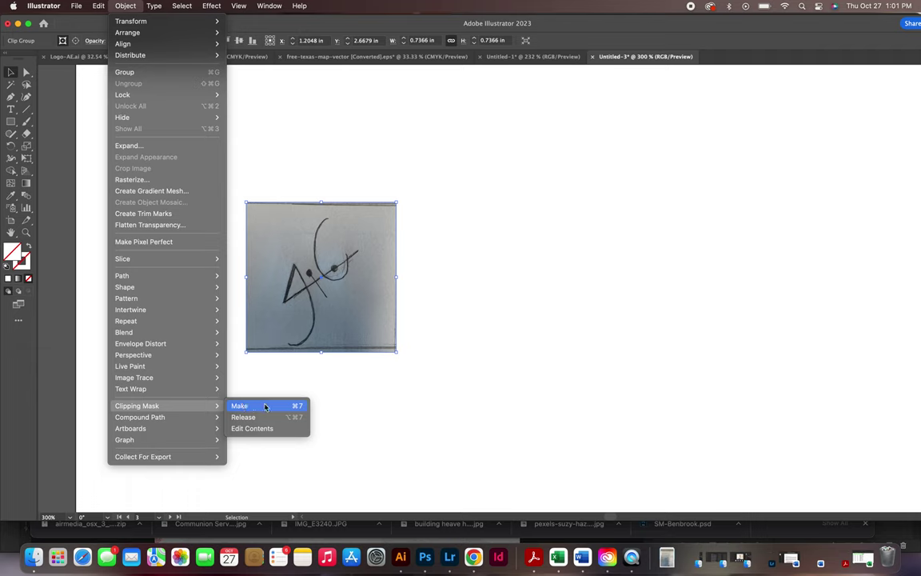
pyautogui.click(397, 392)
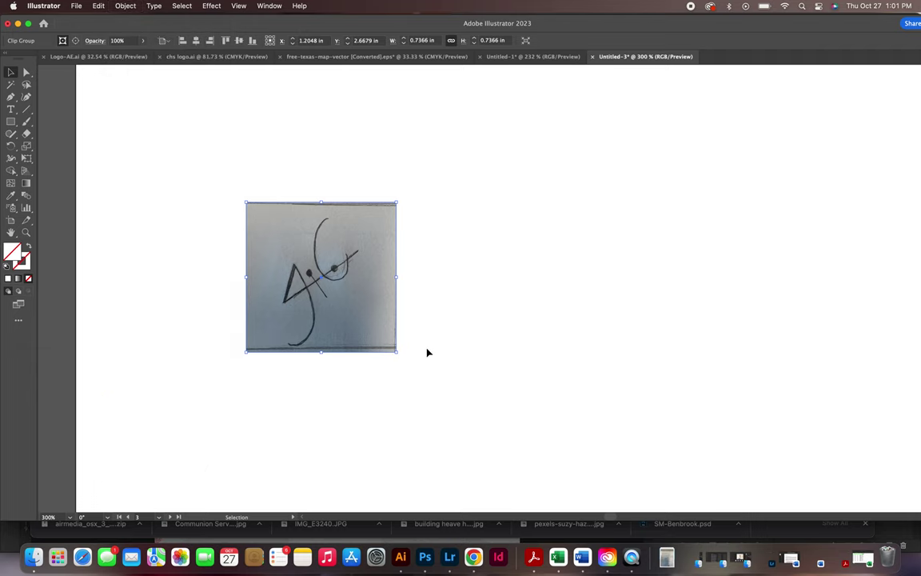
# Trace the photo inside the clip group with the Black and White Logo preset, and leave isolation mode.
pyautogui.doubleClick(367, 308)
pyautogui.click(361, 318)
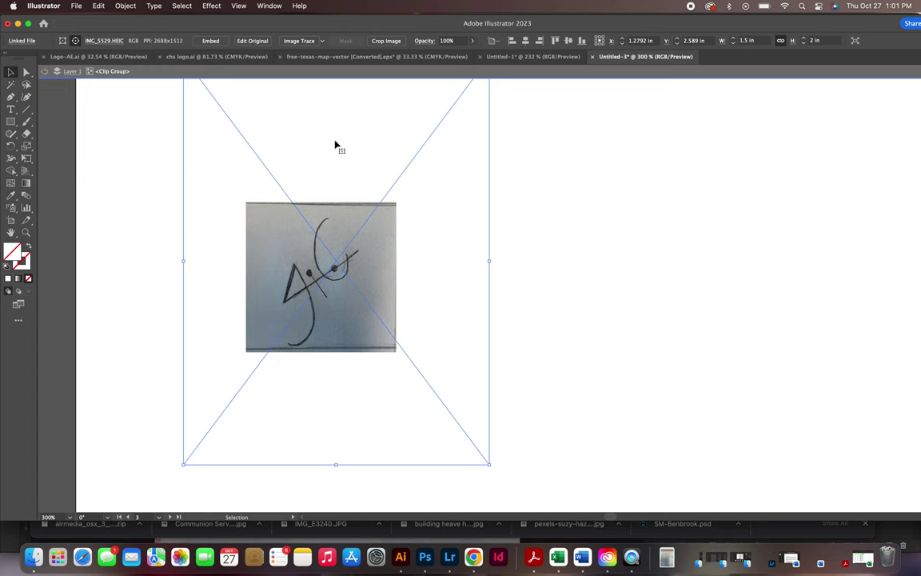
pyautogui.click(325, 41)
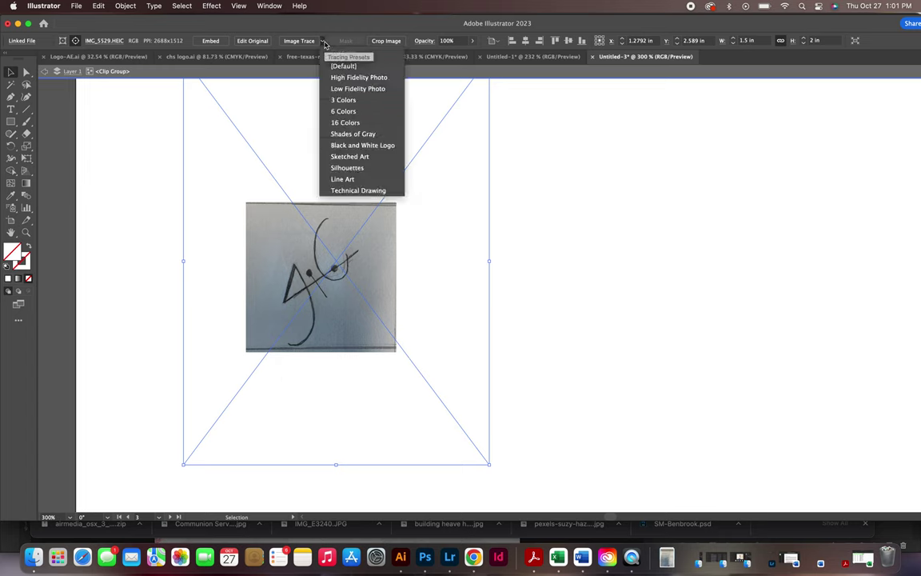
pyautogui.click(339, 146)
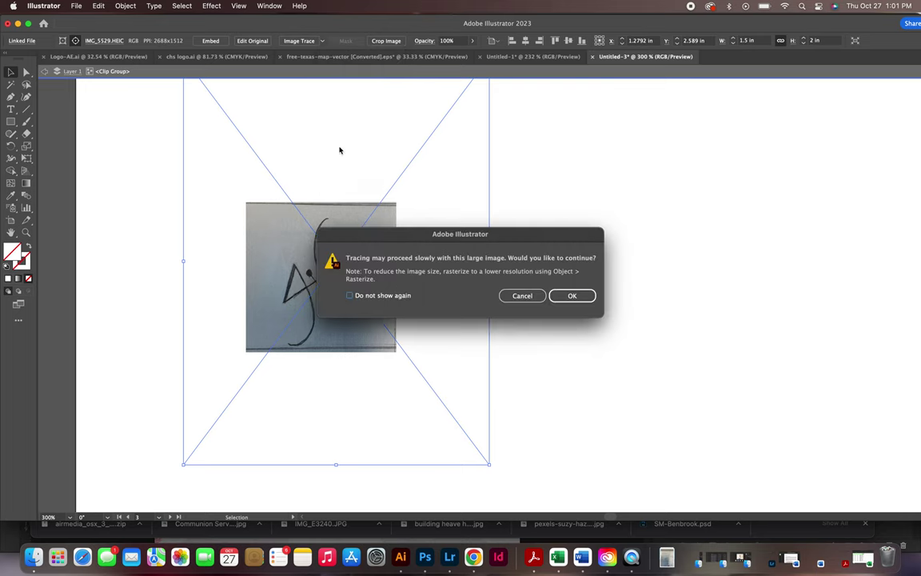
pyautogui.click(583, 297)
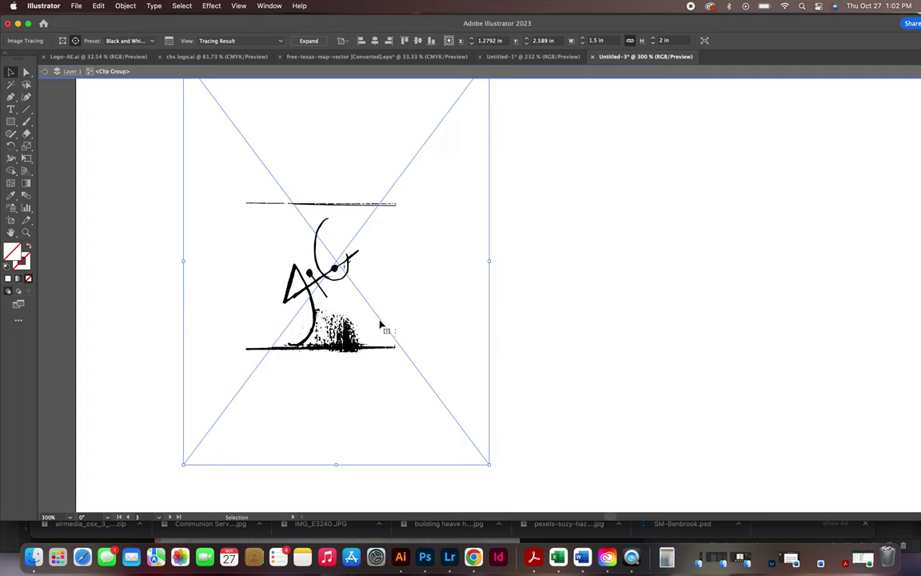
pyautogui.click(132, 303)
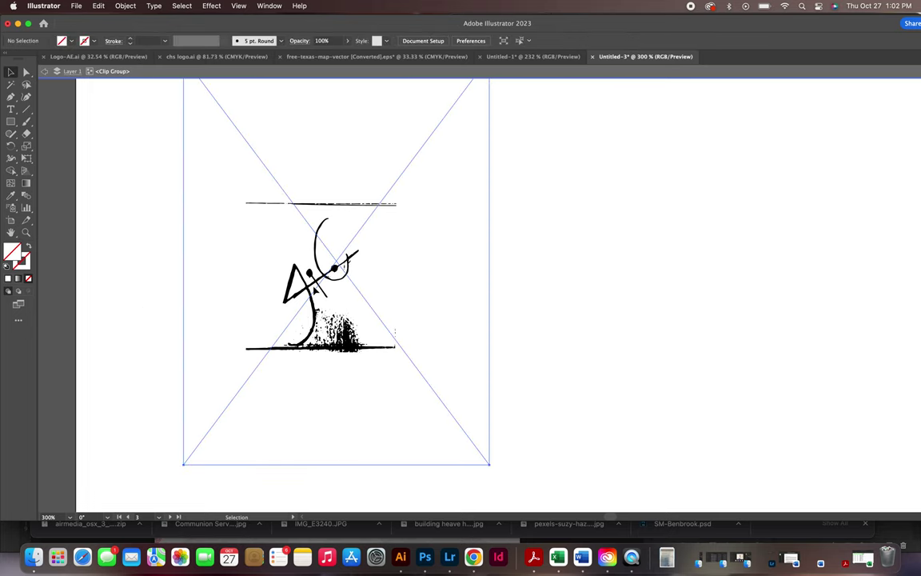
pyautogui.click(312, 289)
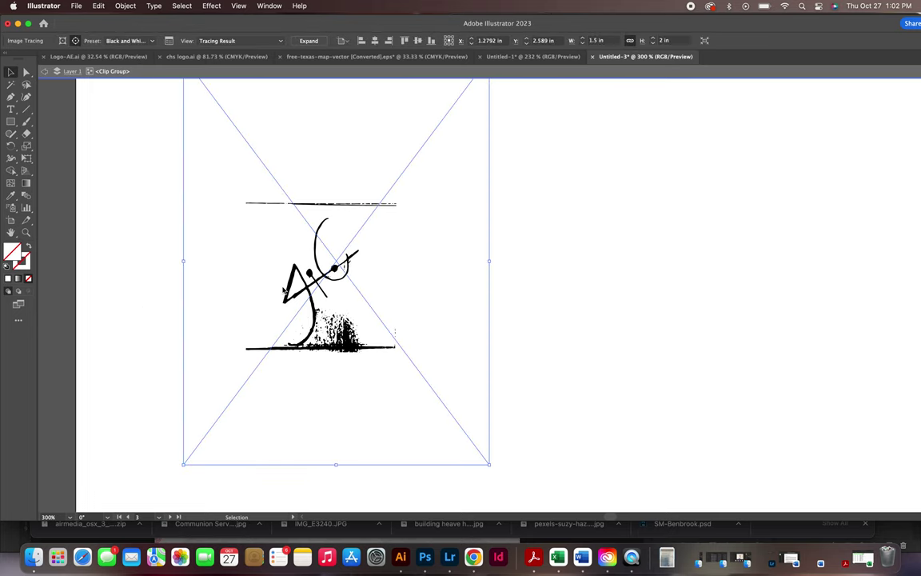
pyautogui.press('Escape')
pyautogui.click(148, 333)
# Expand the clip group's image tracing into vector paths with Object and Fill enabled, then deselect it.
pyautogui.click(286, 288)
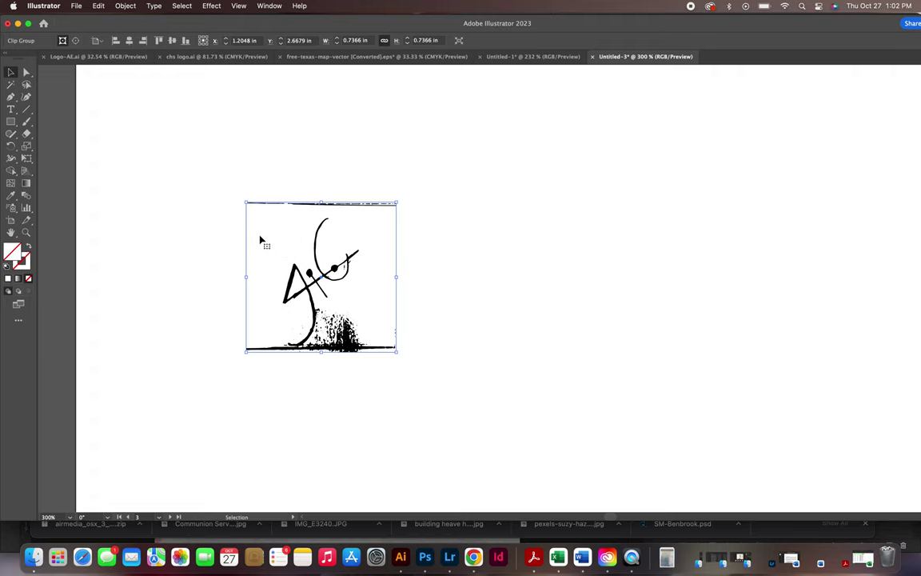
pyautogui.moveTo(197, 201); pyautogui.dragTo(372, 276)
pyautogui.click(126, 7)
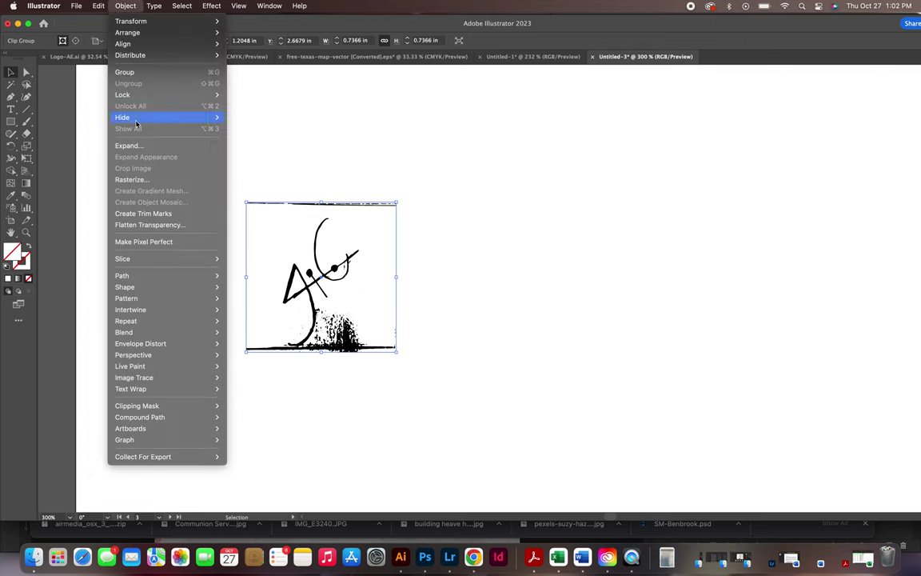
pyautogui.click(127, 145)
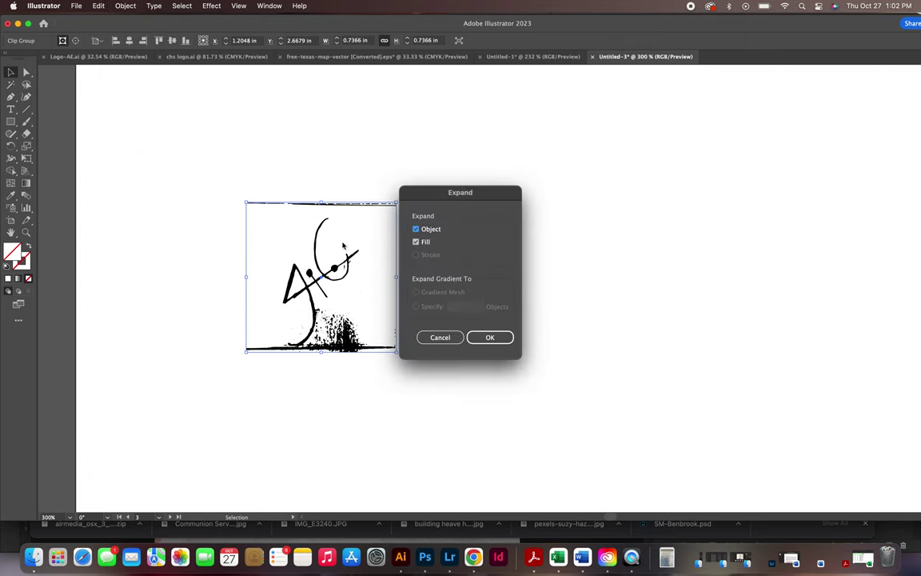
pyautogui.click(486, 336)
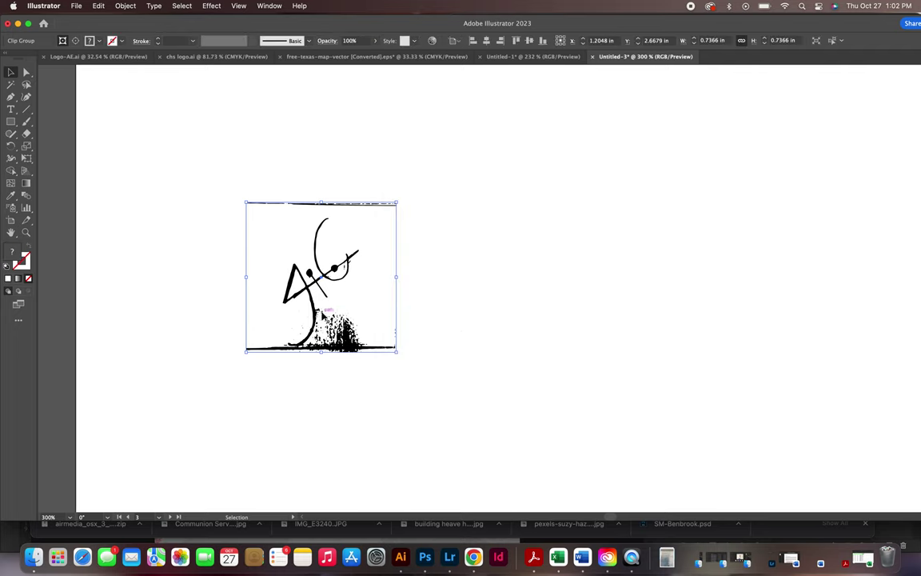
pyautogui.click(206, 230)
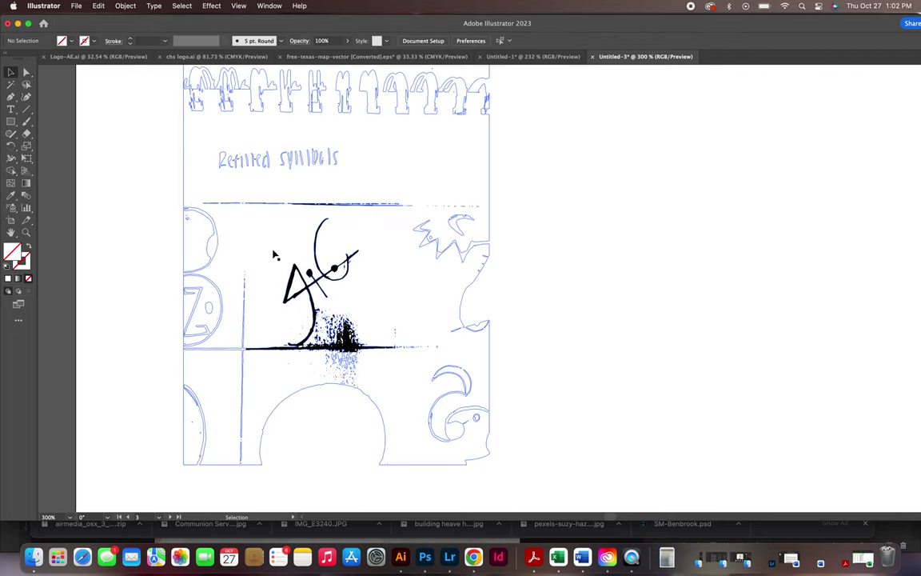
# Remove the clipping square from the expanded tracing inside the clip group, and leave isolation mode.
pyautogui.click(249, 295)
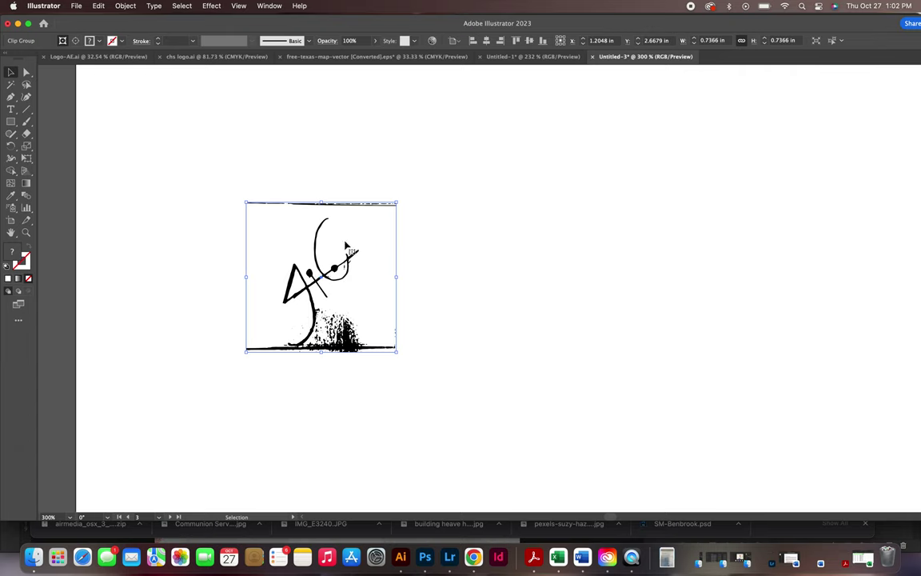
pyautogui.doubleClick(249, 296)
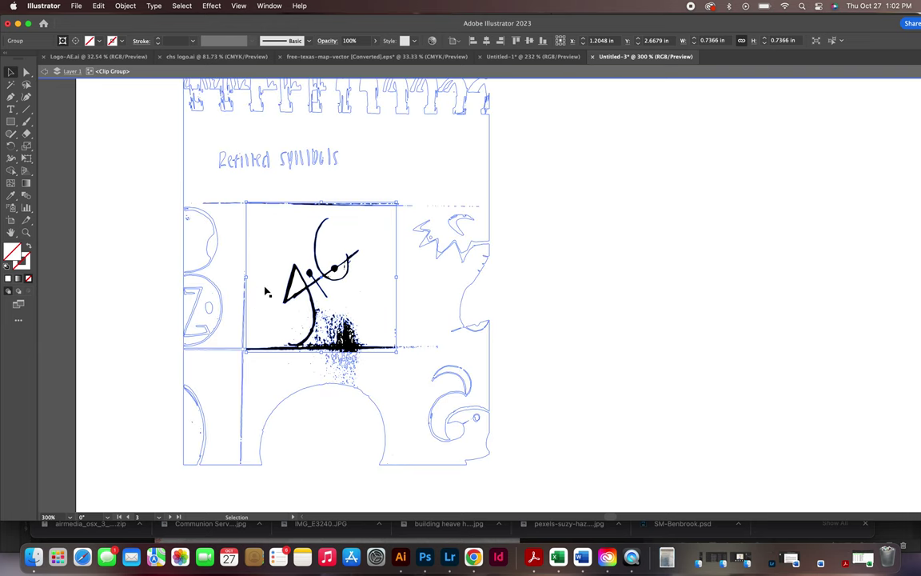
pyautogui.click(266, 291)
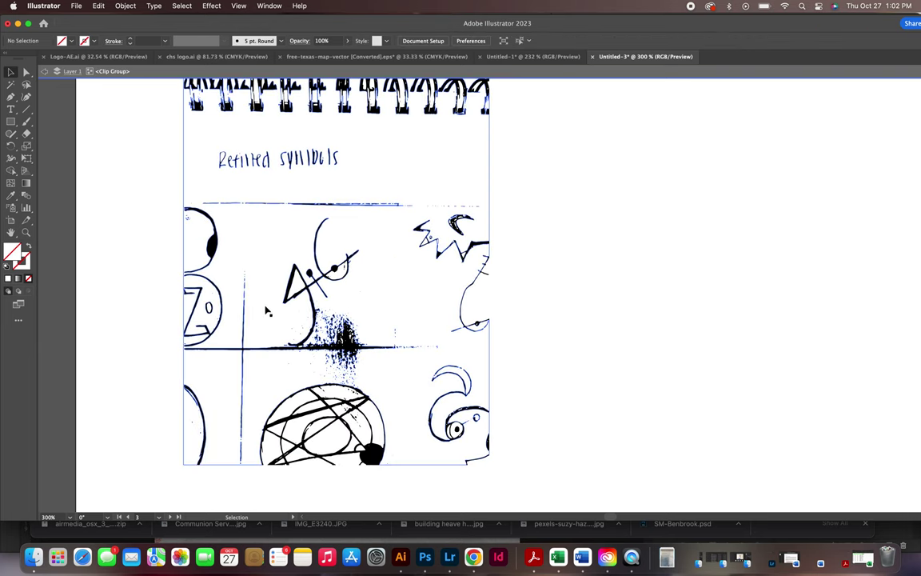
pyautogui.doubleClick(172, 314)
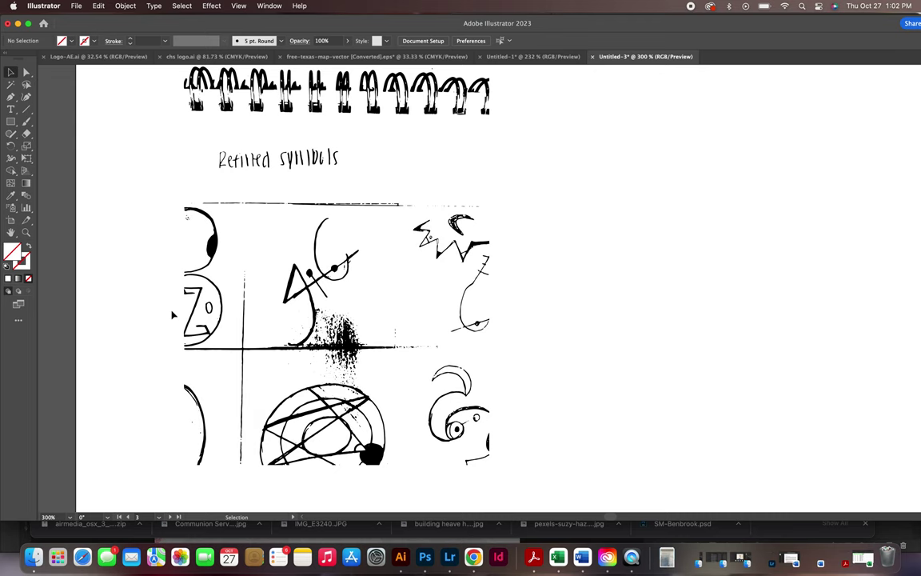
# Examine the traced symbol's stroke edges and the speckled shadow beside its stem up close.
pyautogui.click(239, 364)
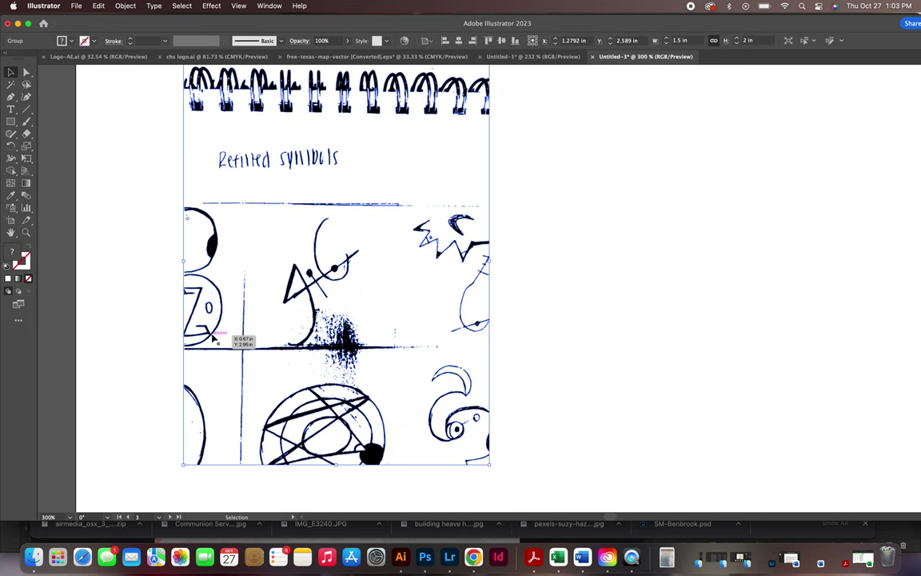
pyautogui.press('super+equal')
pyautogui.press('super+equal')
pyautogui.press('super+equal')
pyautogui.press('super+equal')
pyautogui.press('super+equal')
pyautogui.press('super+equal')
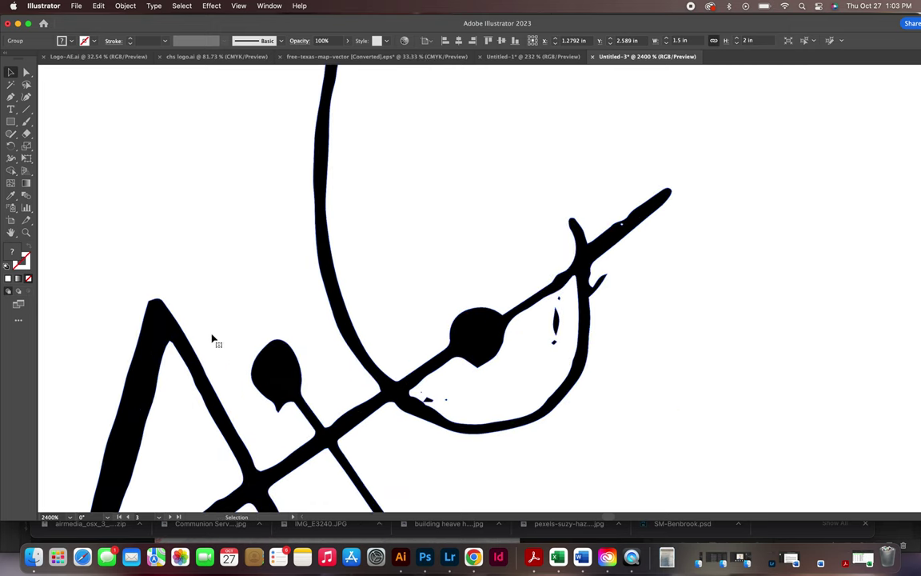
pyautogui.press('super+equal')
pyautogui.click(380, 386)
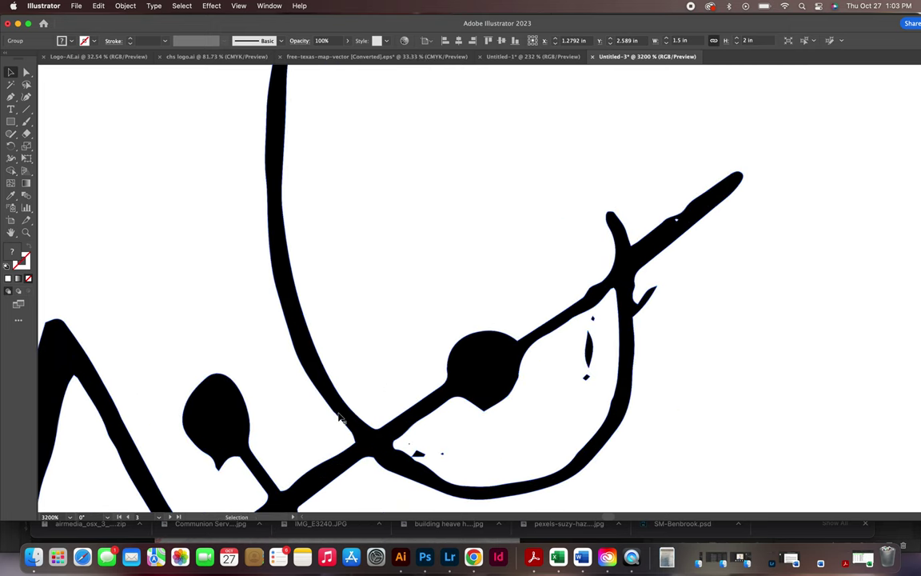
pyautogui.scroll(-5, 339, 418)
pyautogui.scroll(-10, 339, 417)
pyautogui.hscroll(3, 339, 417)
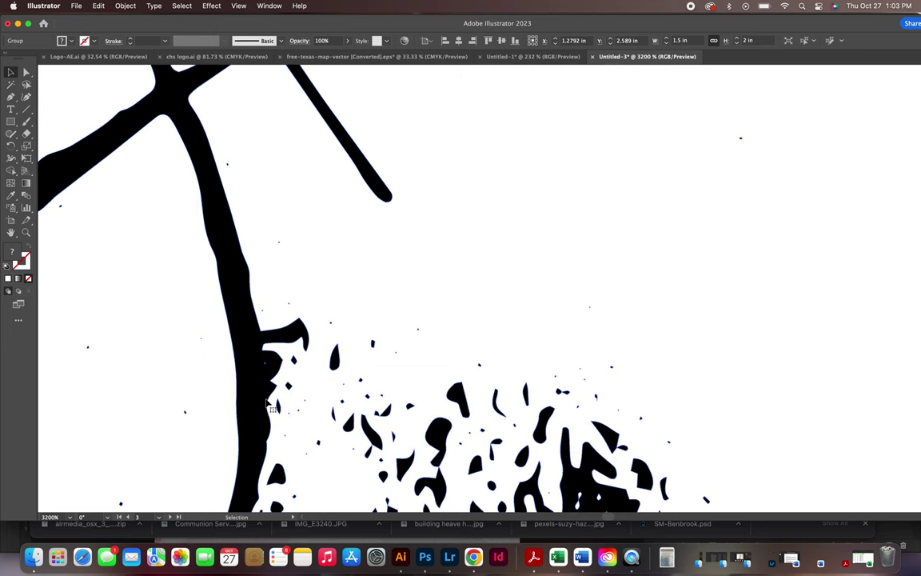
pyautogui.hscroll(1, 344, 352)
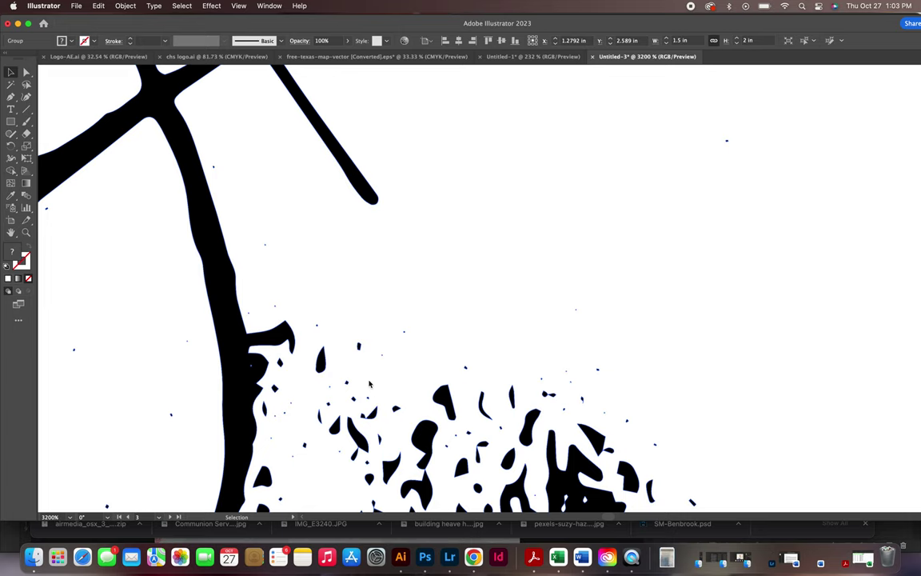
pyautogui.scroll(-10, 369, 384)
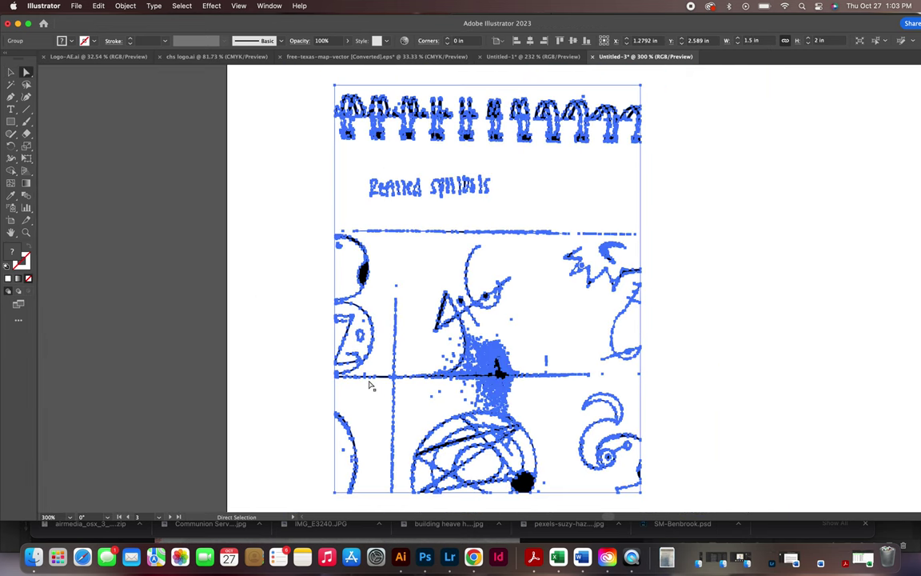
# Delete the traced spiral binding and handwritten heading above the symbols.
pyautogui.press('a')
pyautogui.click(281, 355)
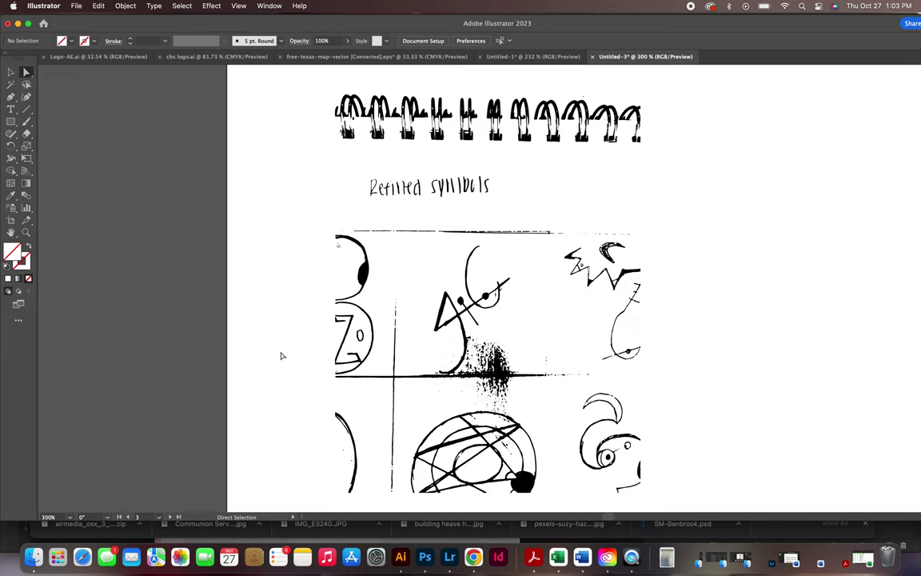
pyautogui.moveTo(312, 80); pyautogui.dragTo(705, 224)
pyautogui.press('Delete')
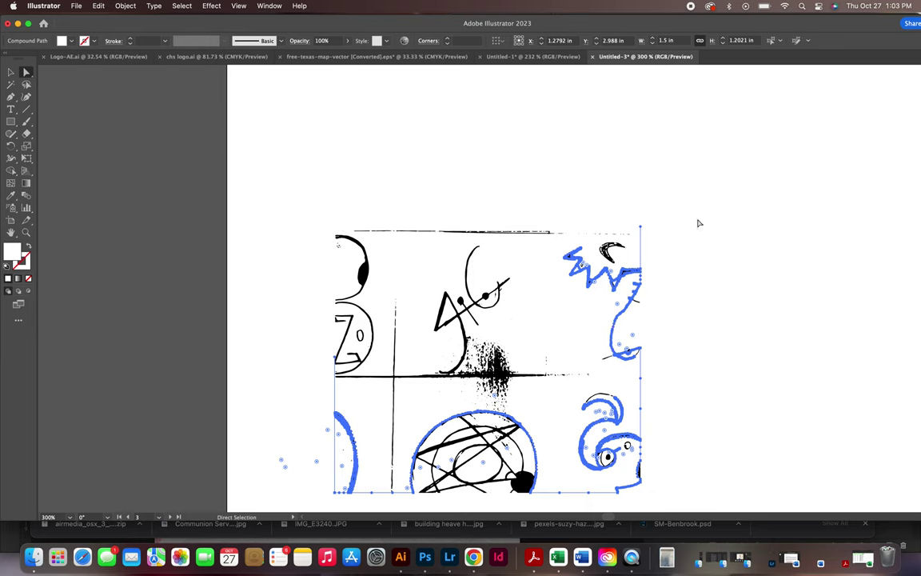
# Delete the traced symbols on both sides of the upper middle symbol, including the vertical divider line.
pyautogui.moveTo(535, 189)
pyautogui.mouseDown()
pyautogui.moveTo(559, 209)
pyautogui.moveTo(549, 219)
pyautogui.moveTo(693, 506)
pyautogui.mouseUp()
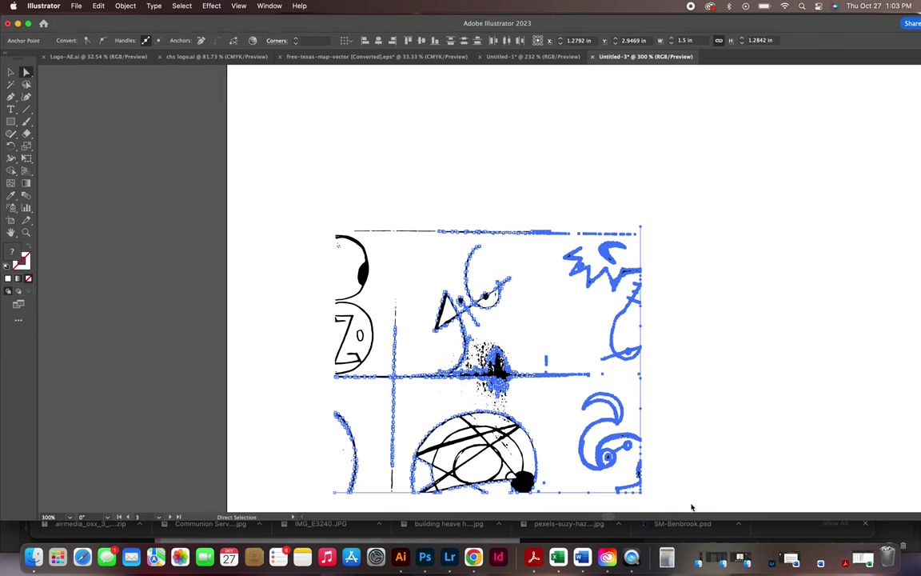
pyautogui.press('Delete')
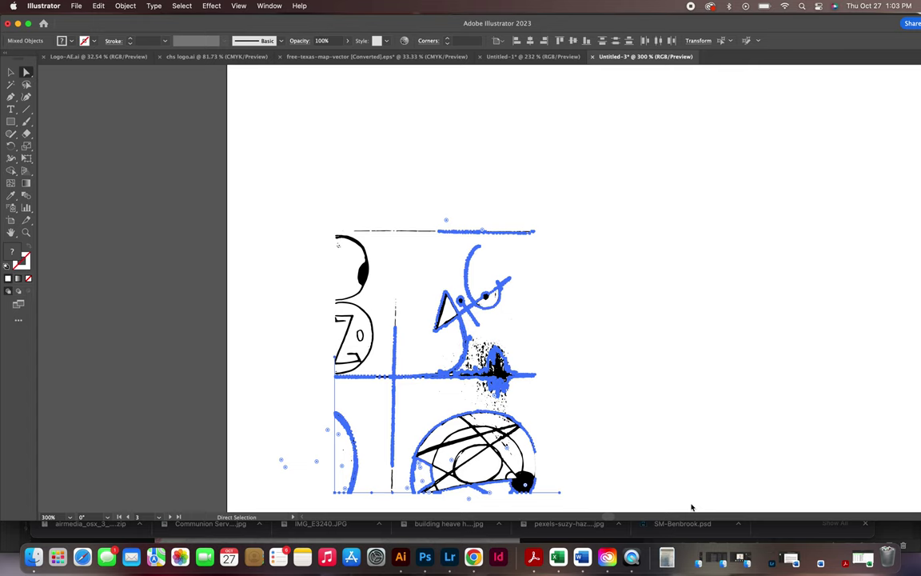
pyautogui.click(300, 195)
pyautogui.moveTo(284, 184); pyautogui.dragTo(402, 507)
pyautogui.press('Delete')
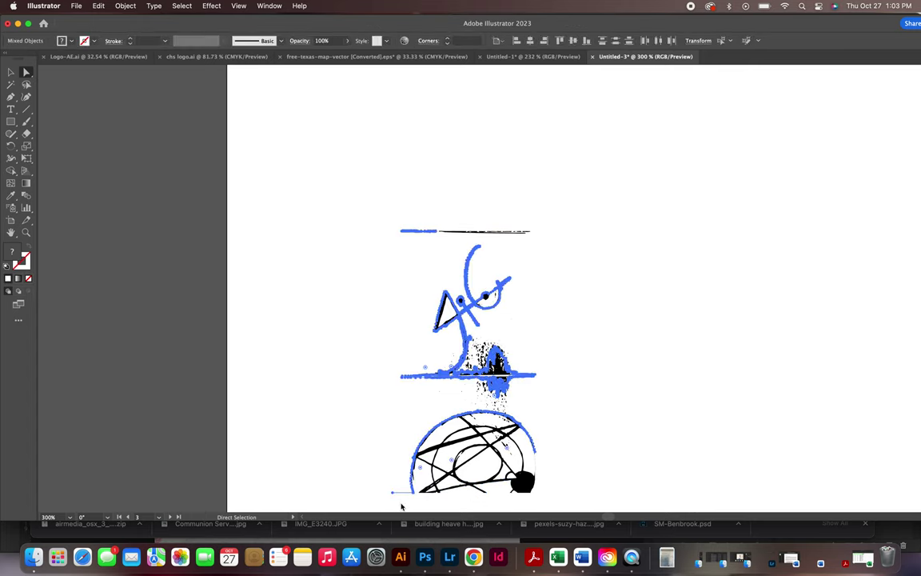
# Delete the circular symbol and the speckles below the horizontal line under the upper middle symbol.
pyautogui.scroll(-3, 482, 489)
pyautogui.hscroll(1, 482, 488)
pyautogui.moveTo(558, 467); pyautogui.dragTo(290, 312)
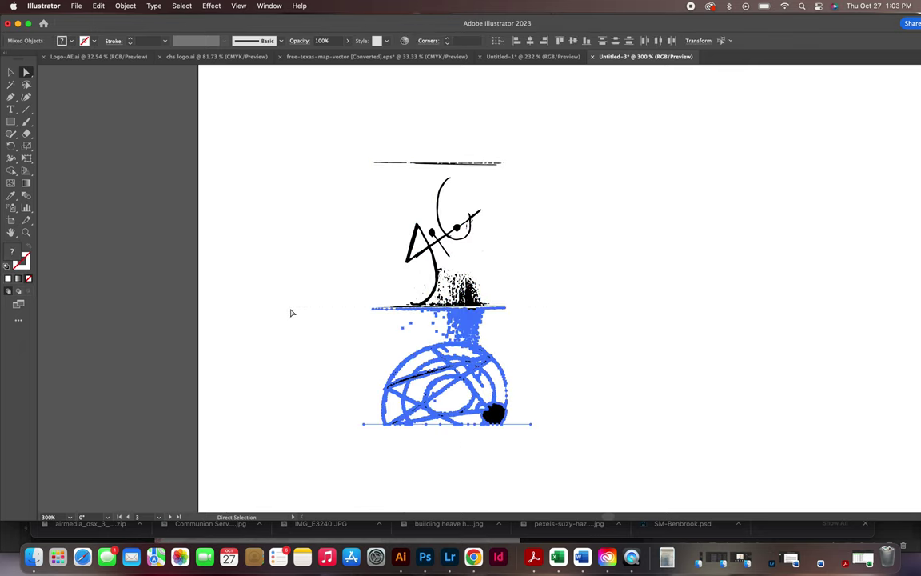
pyautogui.press('Delete')
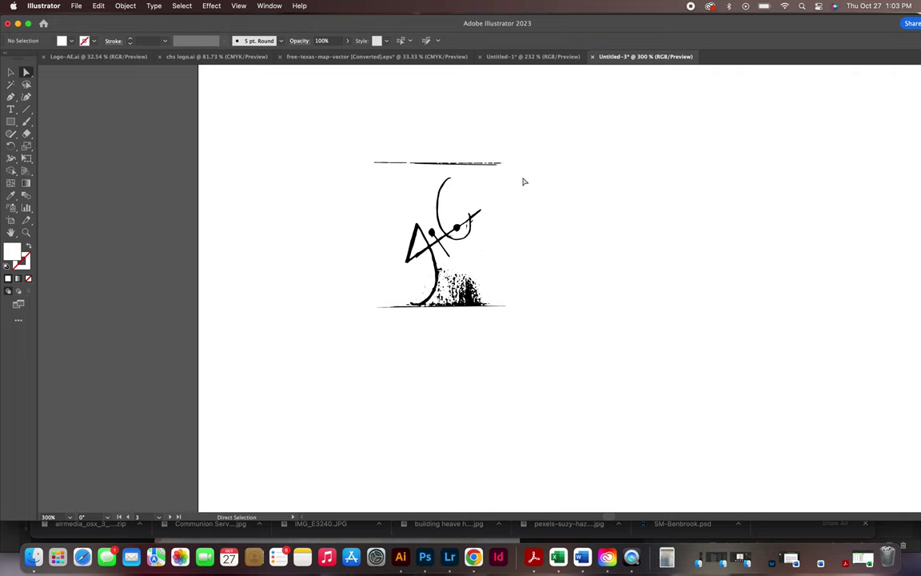
# Delete the horizontal line above the symbol and most of the speckled shadow to the right of its stem, then deselect.
pyautogui.moveTo(522, 176); pyautogui.dragTo(348, 125)
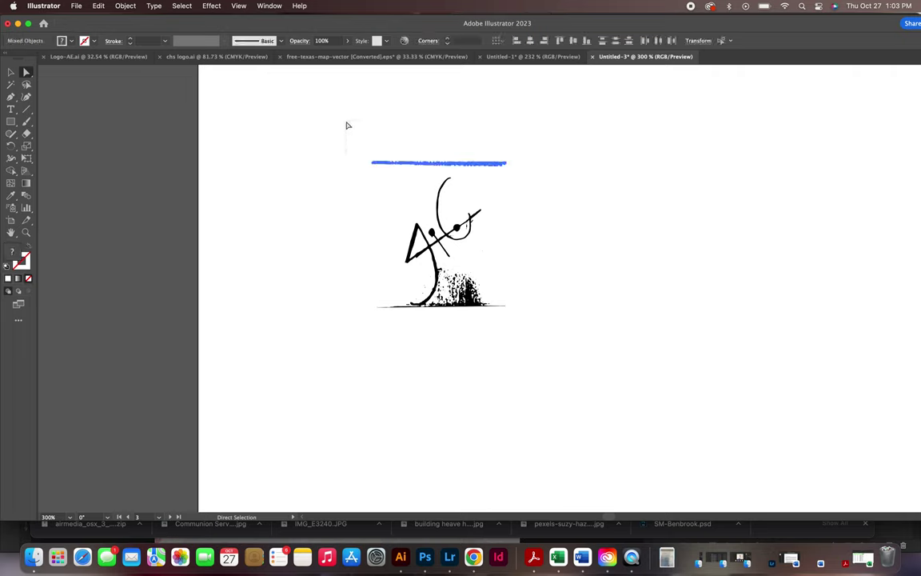
pyautogui.press('Delete')
pyautogui.moveTo(523, 330); pyautogui.dragTo(440, 266)
pyautogui.press('Delete')
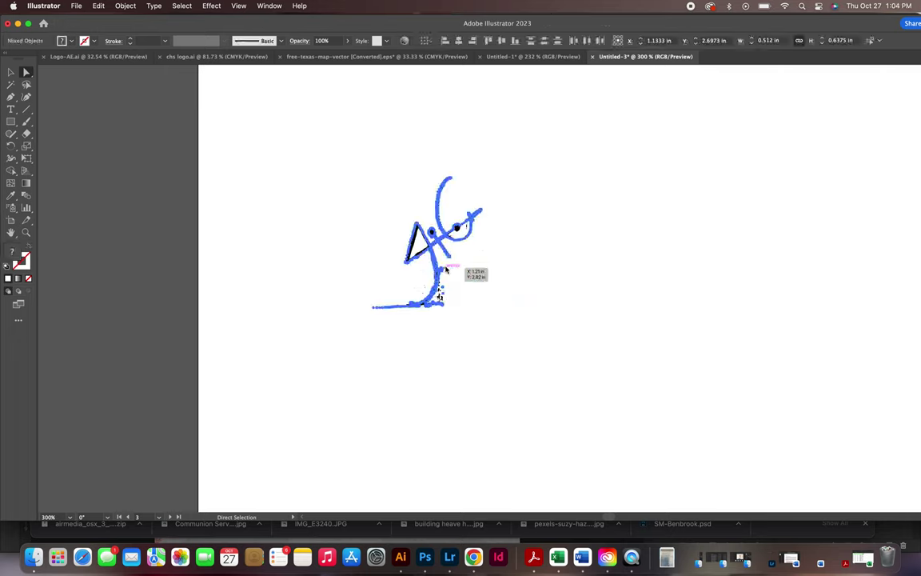
pyautogui.press('v')
pyautogui.click(561, 290)
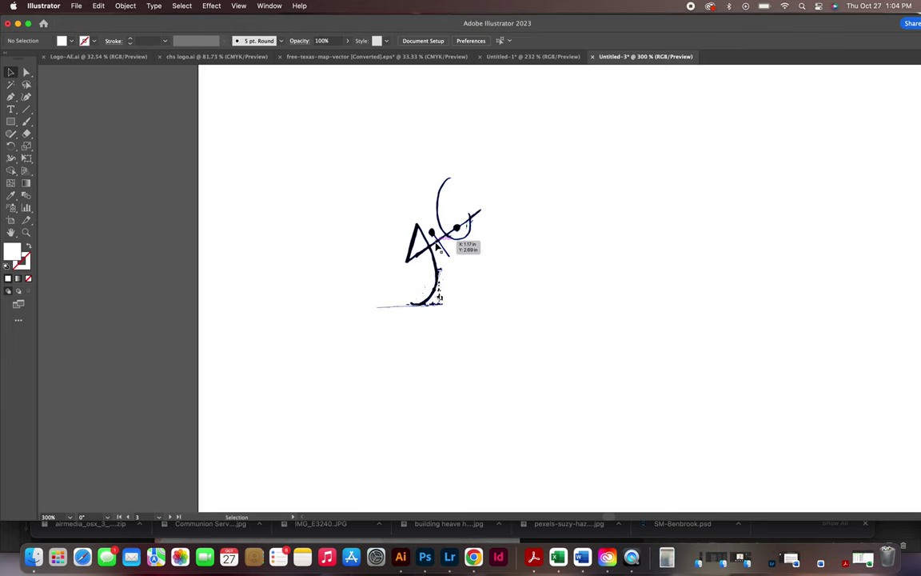
# Move the traced symbol to the artboard's upper left corner and scale it proportionally to about 0.3 in wide.
pyautogui.press('super+0')
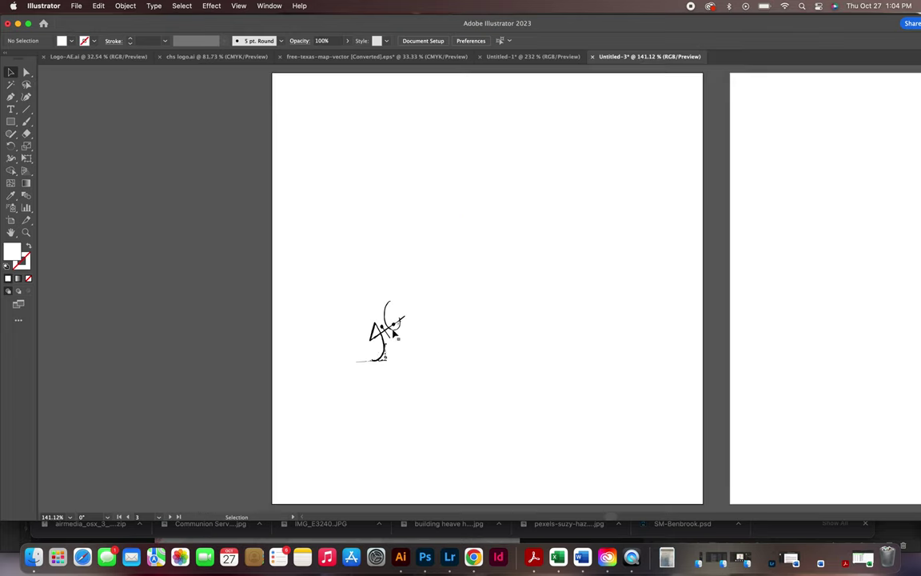
pyautogui.click(392, 324)
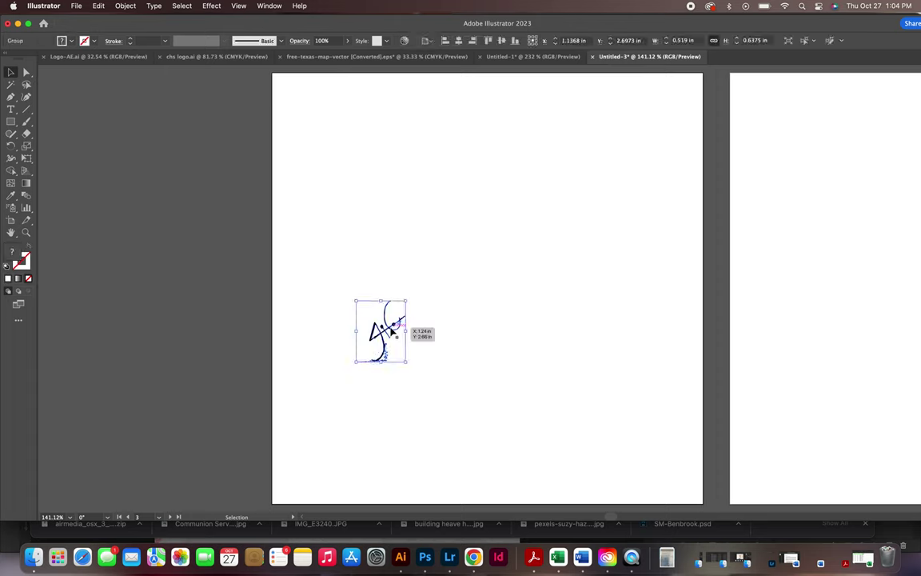
pyautogui.moveTo(392, 327)
pyautogui.mouseDown()
pyautogui.moveTo(356, 178)
pyautogui.moveTo(322, 118)
pyautogui.mouseUp()
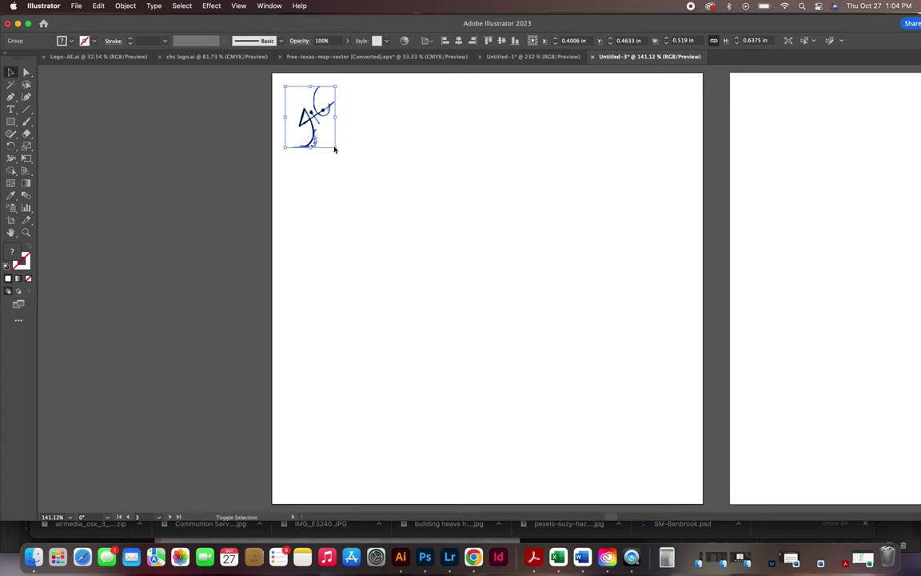
pyautogui.moveTo(335, 148)
pyautogui.mouseDown()
pyautogui.moveTo(407, 218)
pyautogui.moveTo(361, 142)
pyautogui.moveTo(316, 125)
pyautogui.mouseUp()
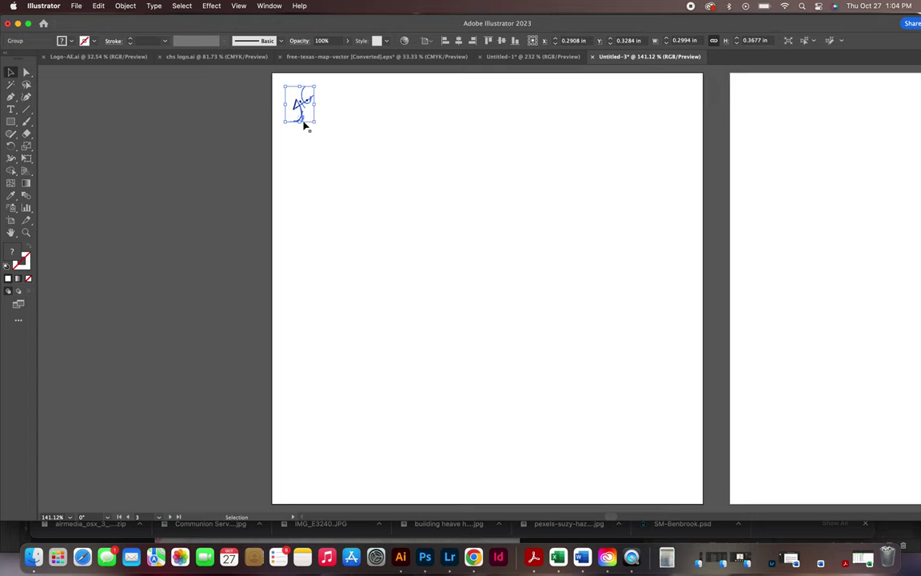
# Try placing a copy of the symbol directly to the right of the original, and undo it.
pyautogui.press('super+equal')
pyautogui.press('super+equal')
pyautogui.press('super+equal')
pyautogui.press('super+equal')
pyautogui.press('super+equal')
pyautogui.press('super+equal')
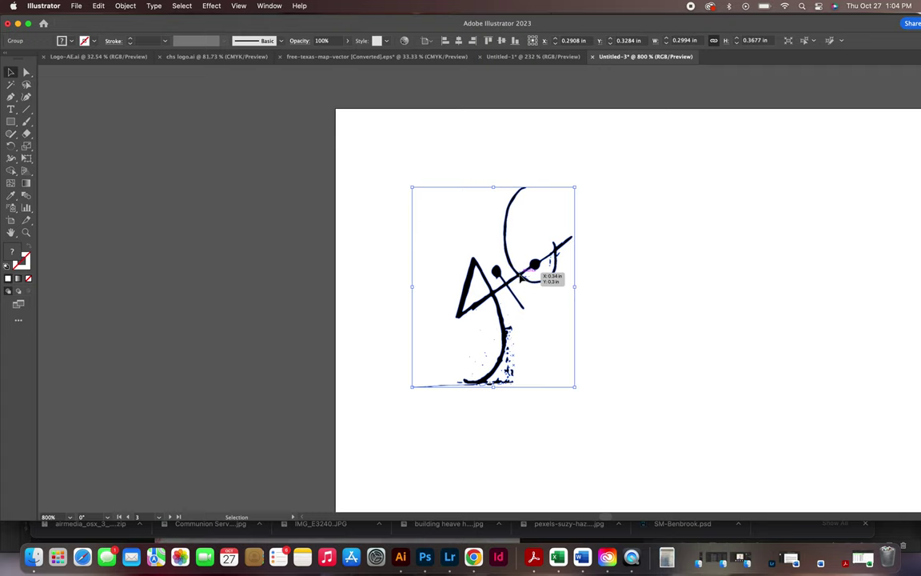
pyautogui.moveTo(521, 276); pyautogui.dragTo(685, 277)
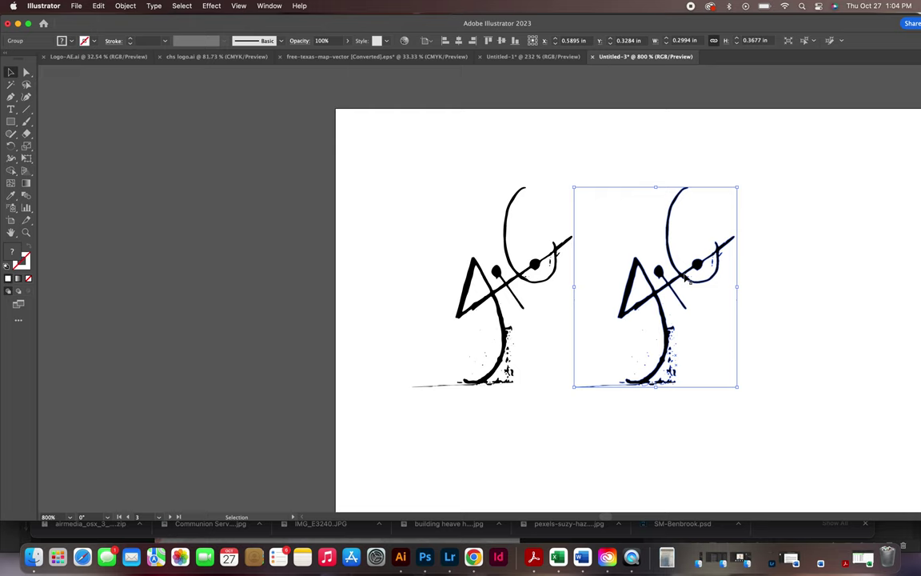
pyautogui.press('super+z')
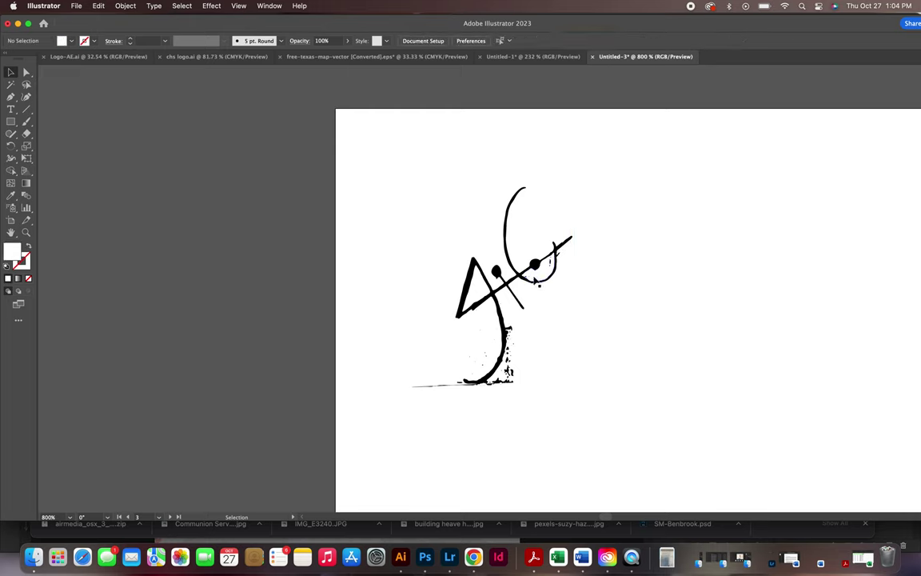
# Create a copy of the symbol reflected across the vertical axis and place it edge to edge on the original's right side.
pyautogui.click(540, 286)
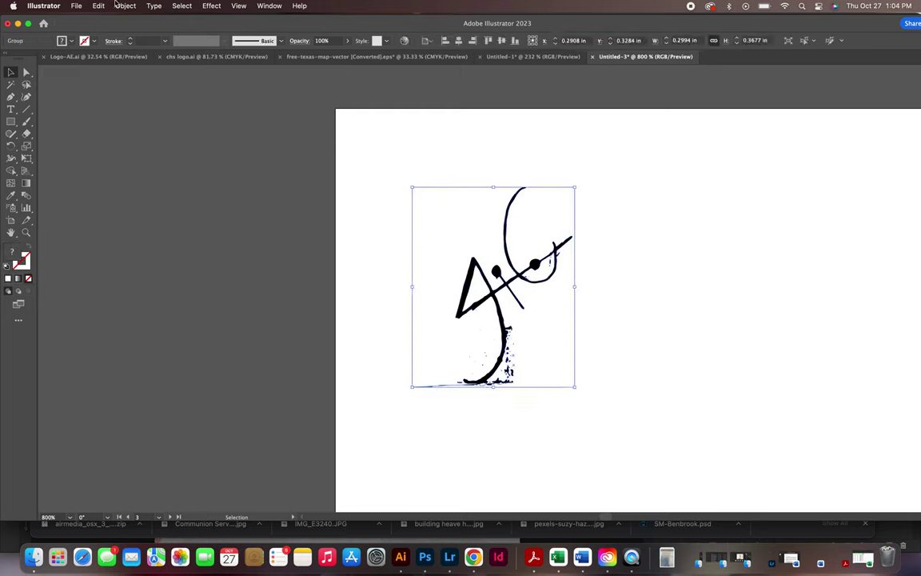
pyautogui.click(126, 7)
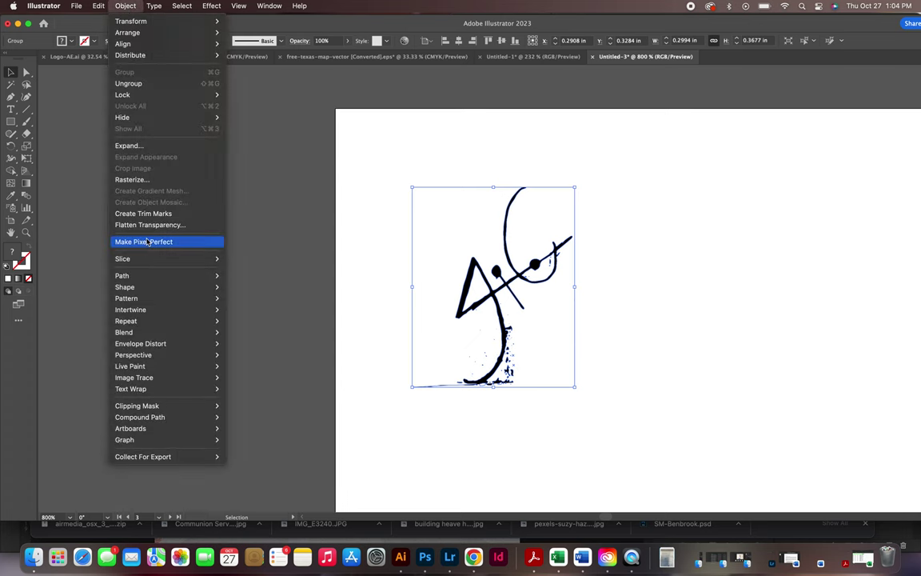
pyautogui.moveTo(147, 277)
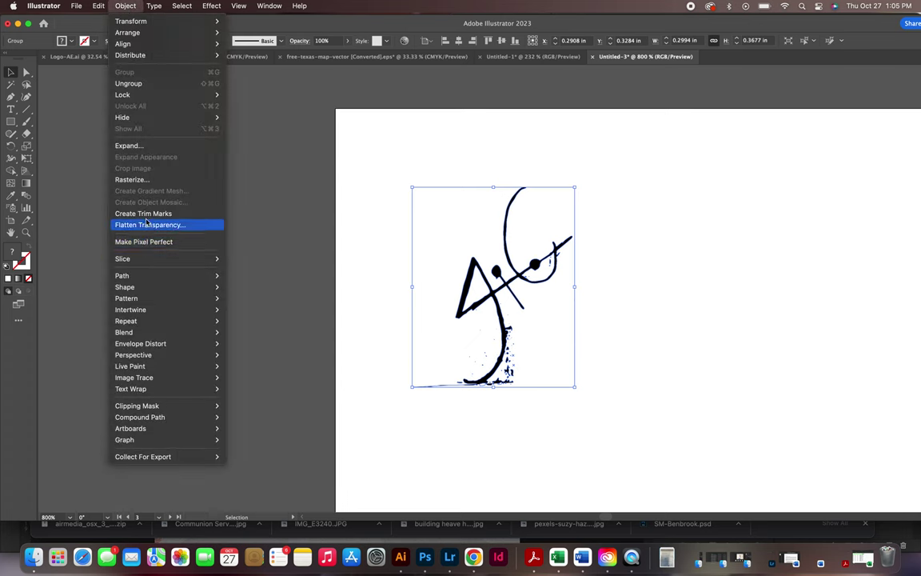
pyautogui.moveTo(152, 21)
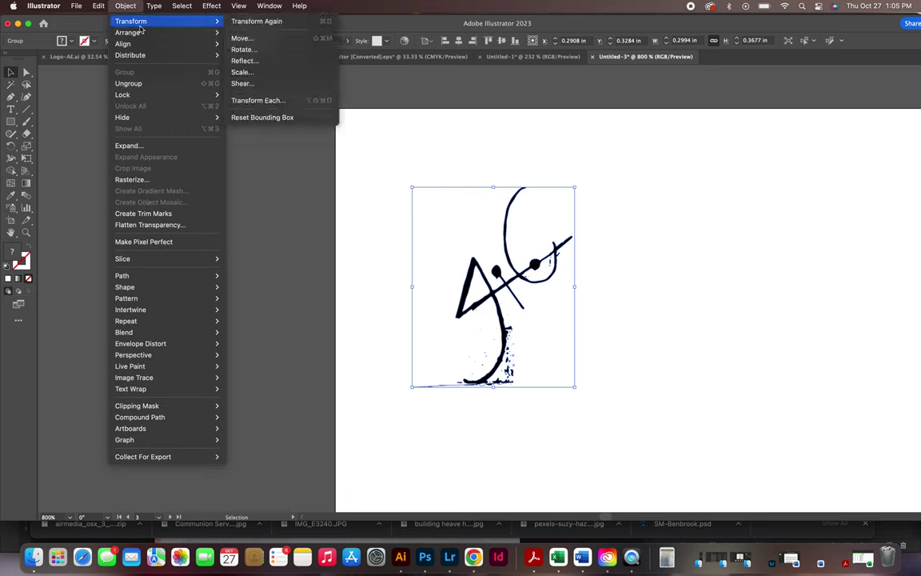
pyautogui.click(244, 61)
pyautogui.moveTo(423, 191); pyautogui.dragTo(674, 121)
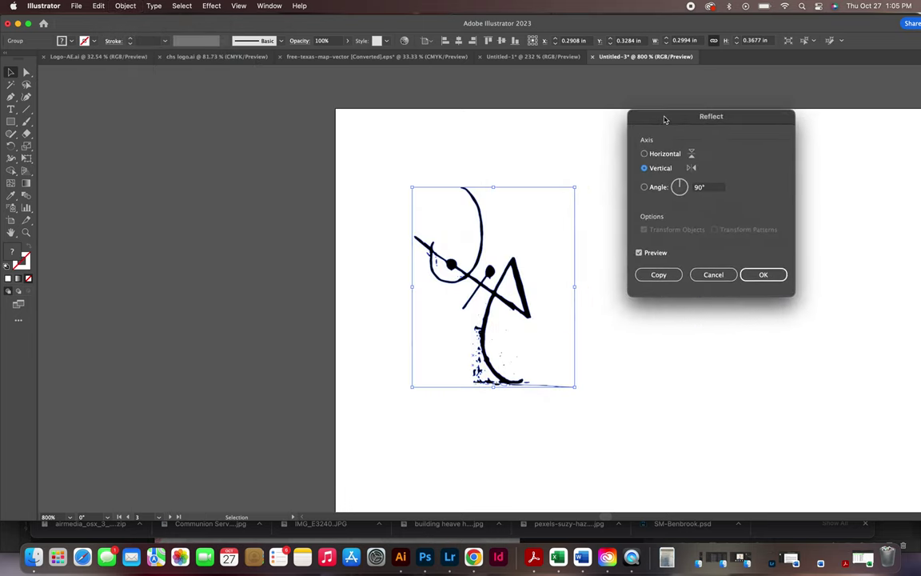
pyautogui.click(638, 253)
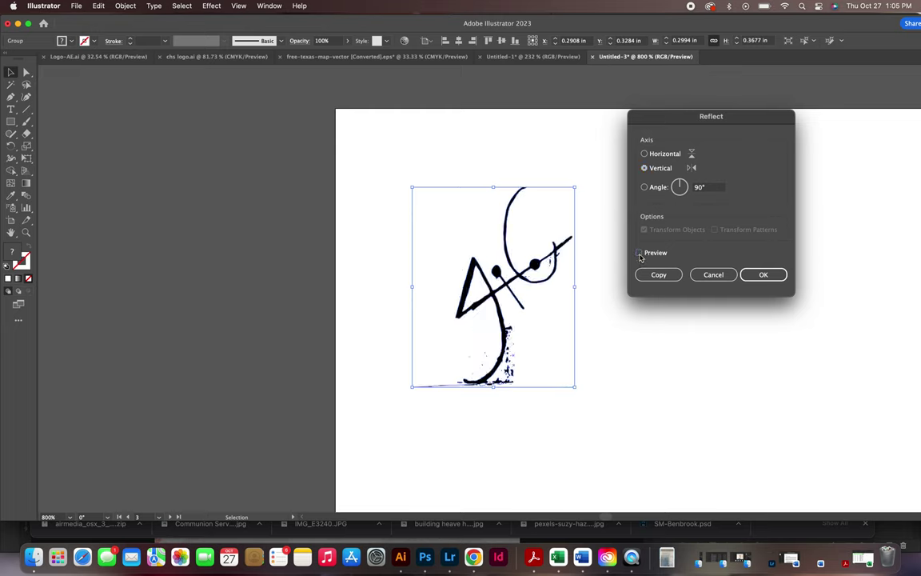
pyautogui.click(639, 254)
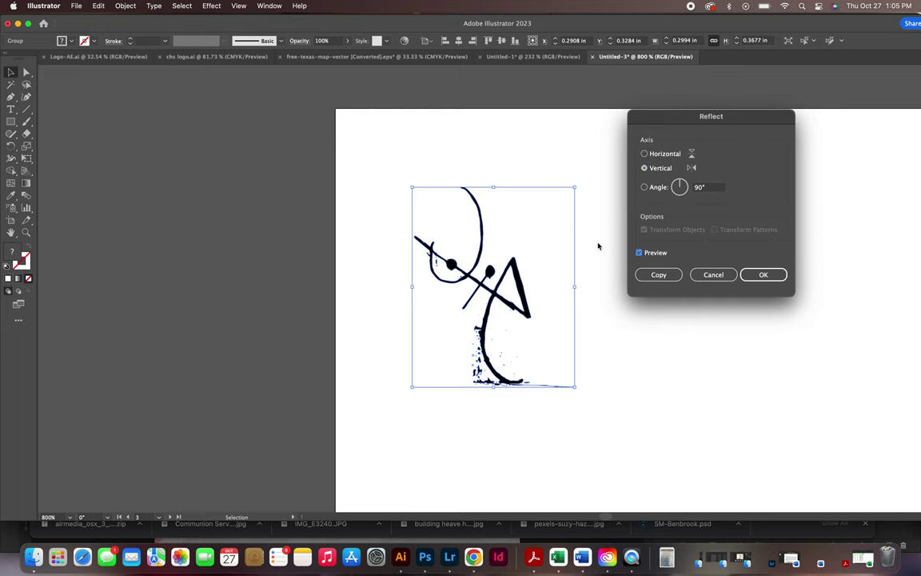
pyautogui.click(649, 274)
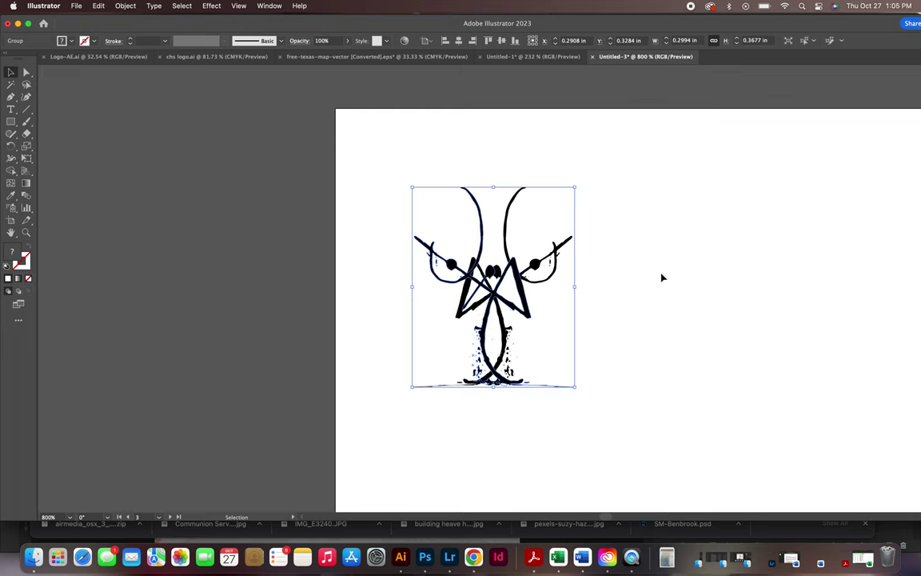
pyautogui.moveTo(525, 297); pyautogui.dragTo(685, 309)
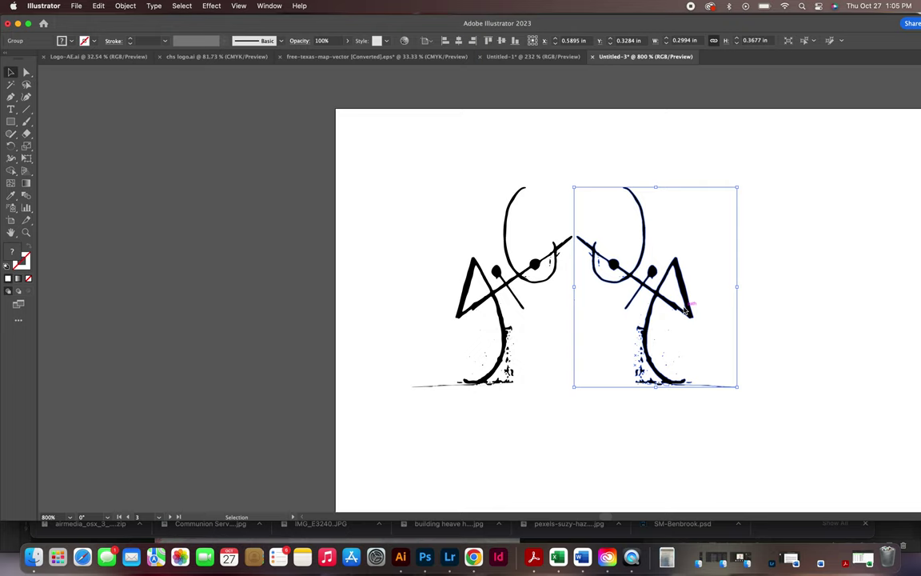
# Create a copy of both mirrored symbols reflected across the horizontal axis and place it directly below the pair, then deselect.
pyautogui.press('super+minus')
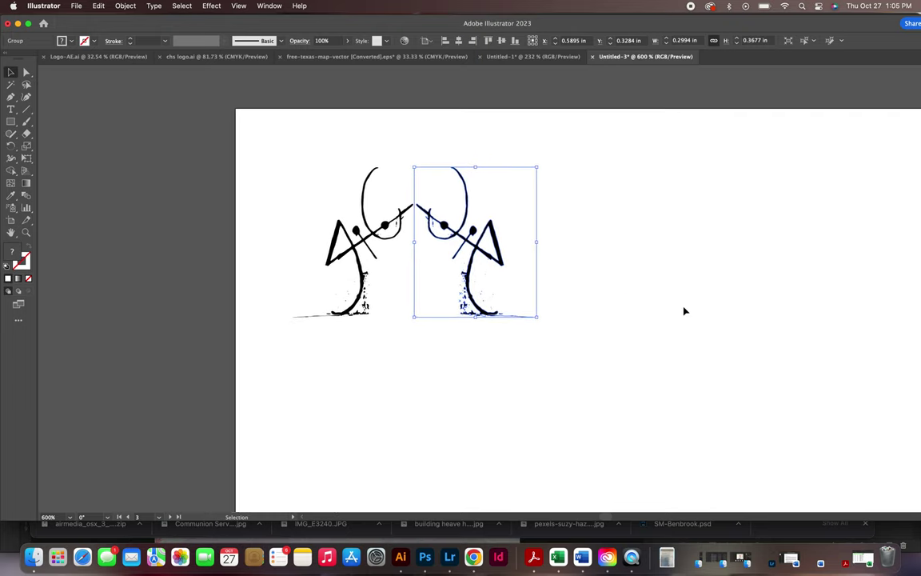
pyautogui.click(602, 336)
pyautogui.moveTo(604, 336); pyautogui.dragTo(281, 192)
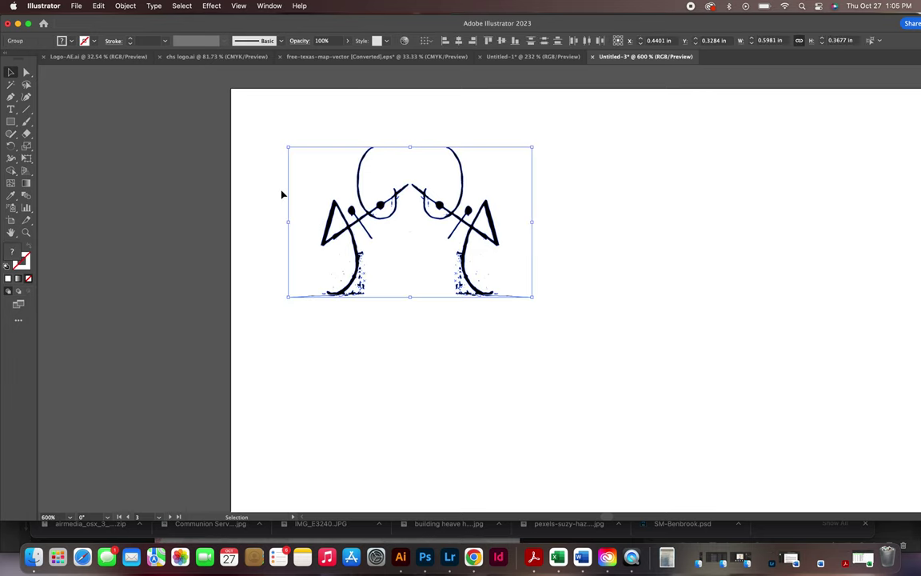
pyautogui.rightClick(372, 216)
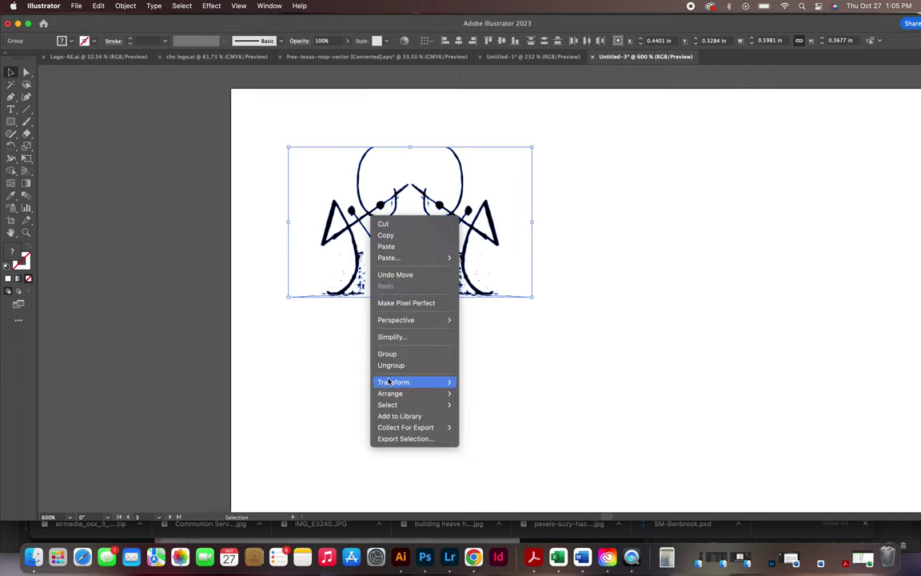
pyautogui.moveTo(398, 382)
pyautogui.click(509, 421)
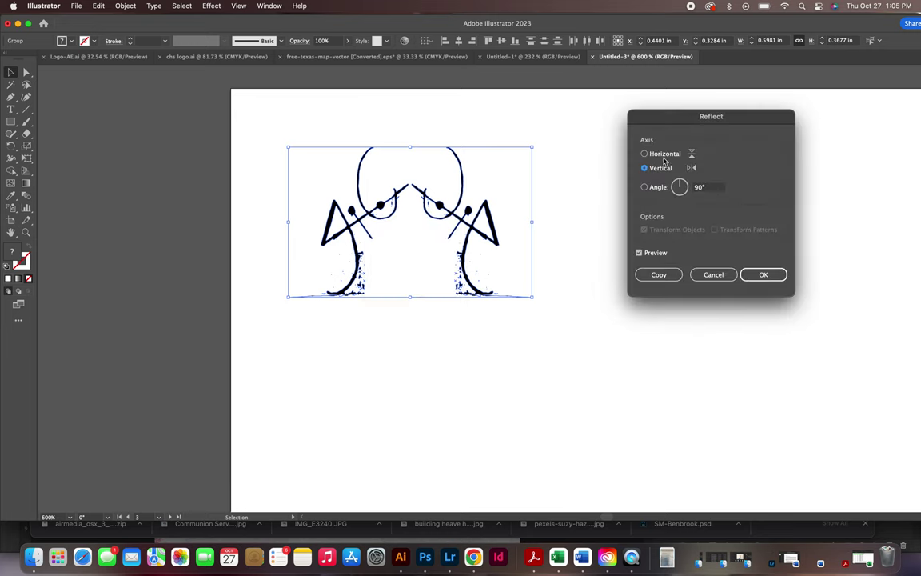
pyautogui.click(664, 154)
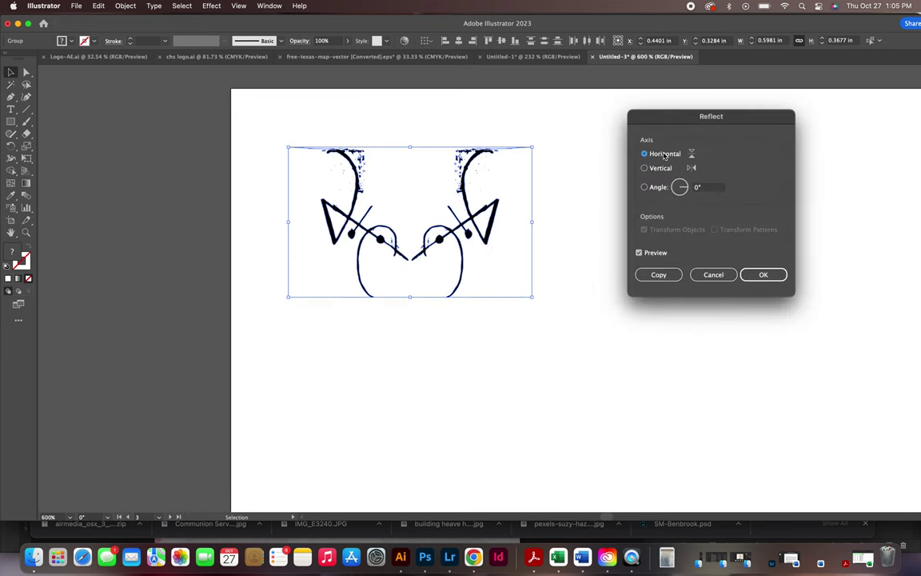
pyautogui.click(659, 275)
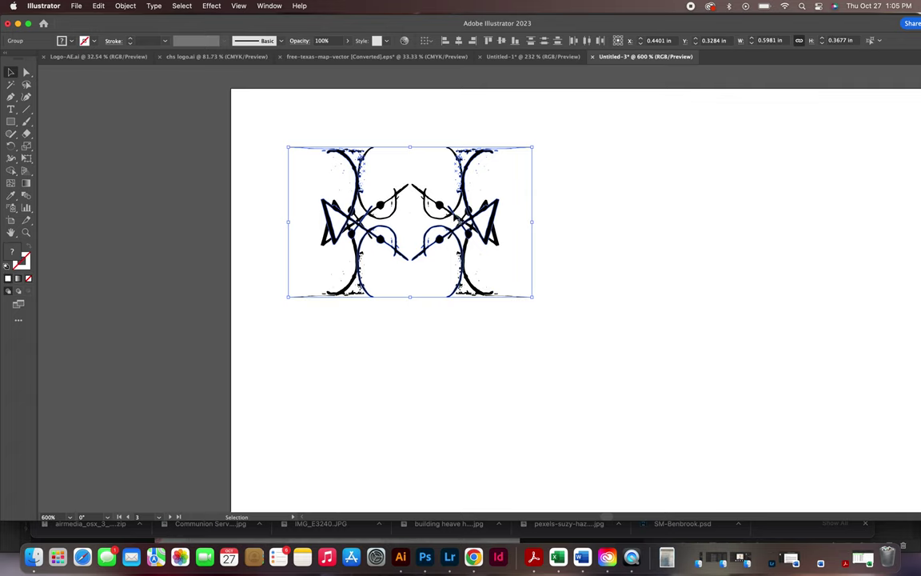
pyautogui.moveTo(461, 217); pyautogui.dragTo(470, 378)
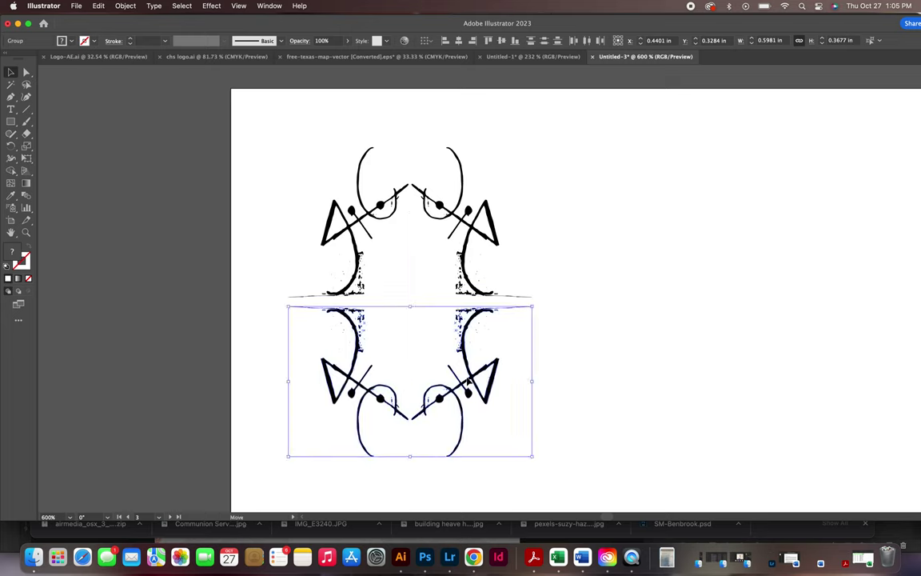
pyautogui.click(545, 412)
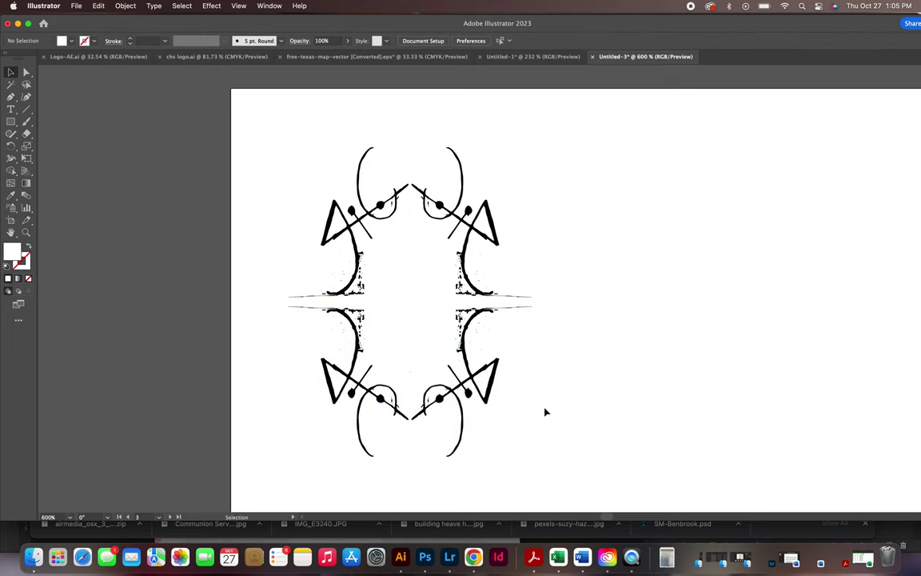
# Group the four mirrored symbols into a single motif.
pyautogui.press('super+minus')
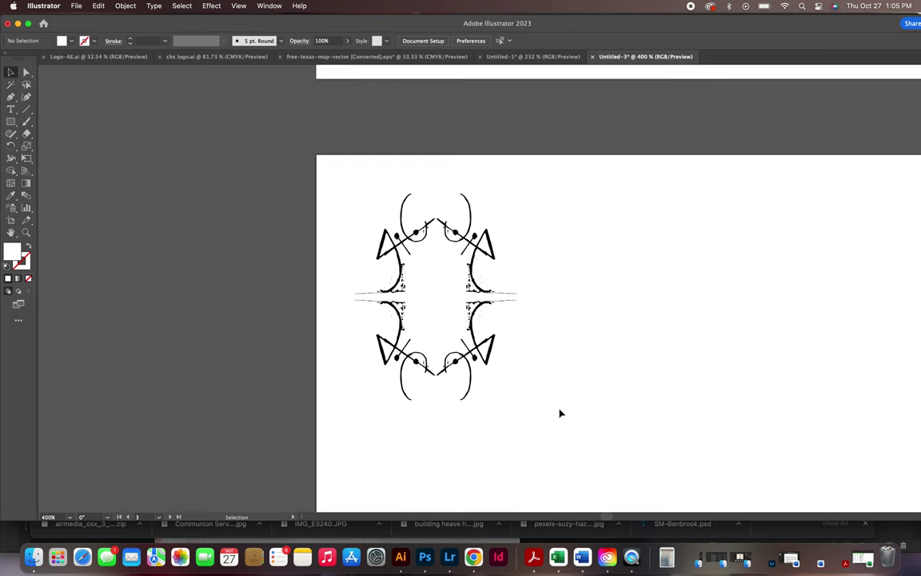
pyautogui.moveTo(559, 414); pyautogui.dragTo(333, 187)
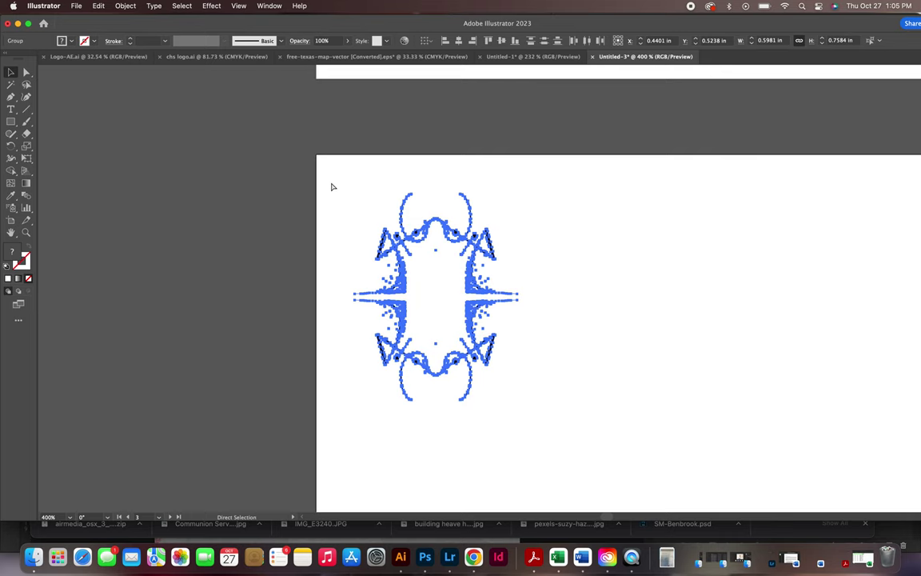
pyautogui.press('v')
pyautogui.click(608, 280)
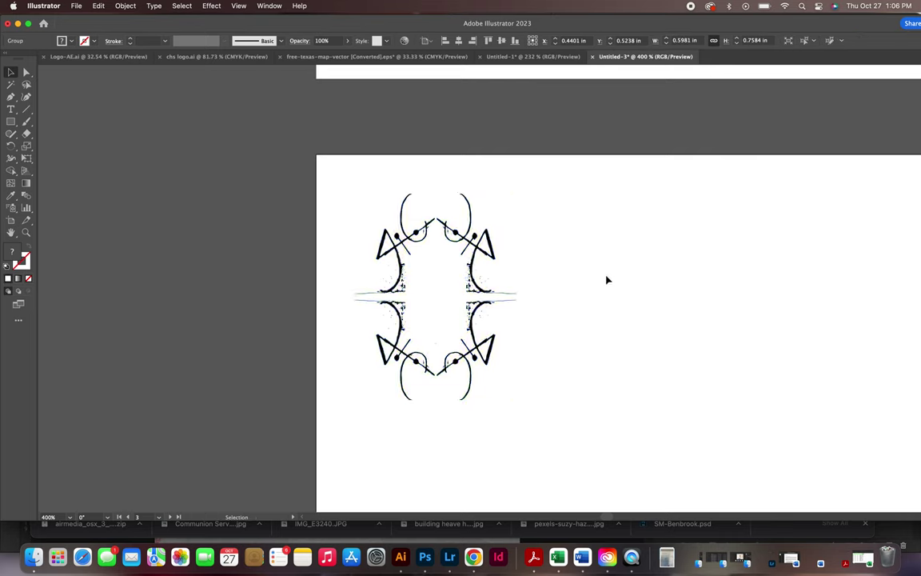
pyautogui.click(495, 256)
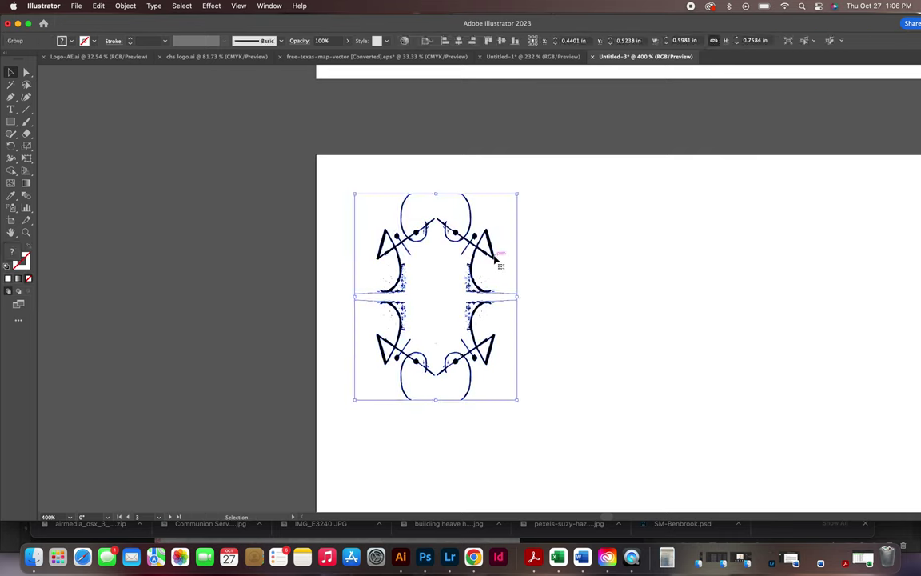
# Move the grouped motif closer to the artboard's upper left corner and place a level copy about 0.62 in to its right.
pyautogui.moveTo(495, 257); pyautogui.dragTo(634, 250)
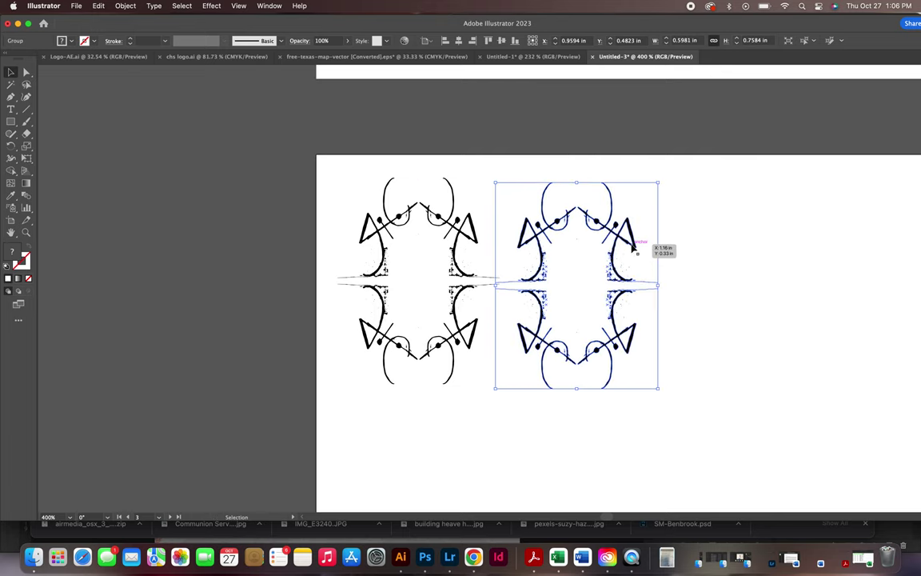
pyautogui.press('super+z')
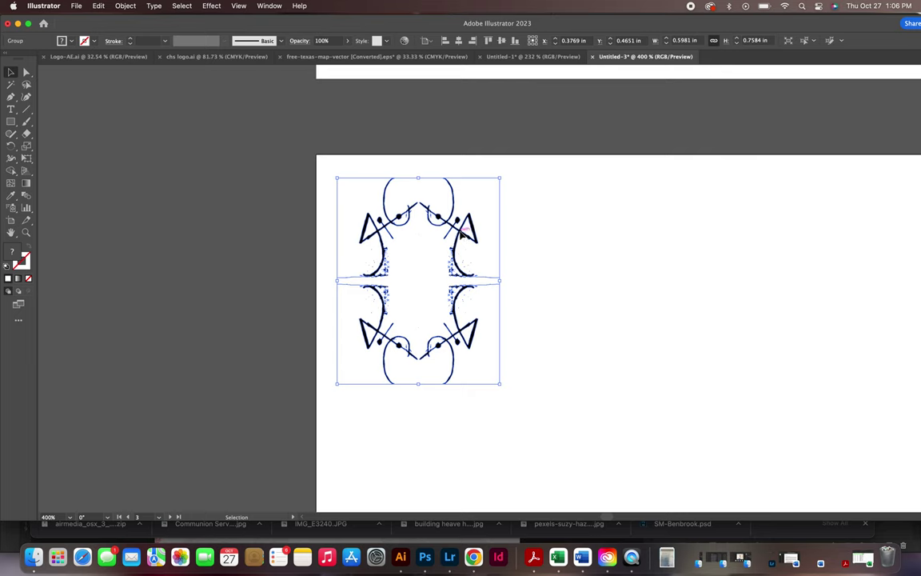
pyautogui.moveTo(462, 233); pyautogui.dragTo(628, 238)
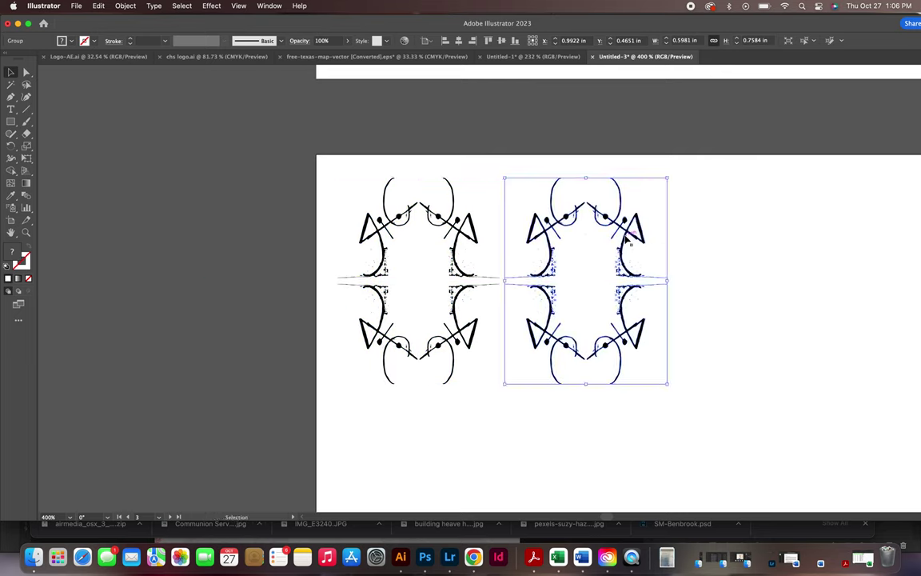
# Repeat the duplication at the same spacing until a row of seven motifs spans the upper part of the artboard, then deselect.
pyautogui.press('super+0')
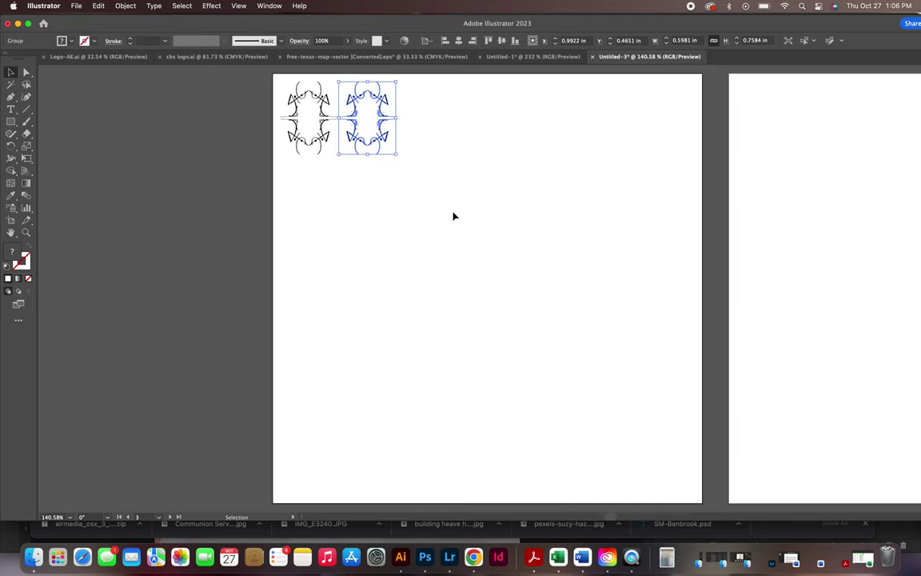
pyautogui.press('a')
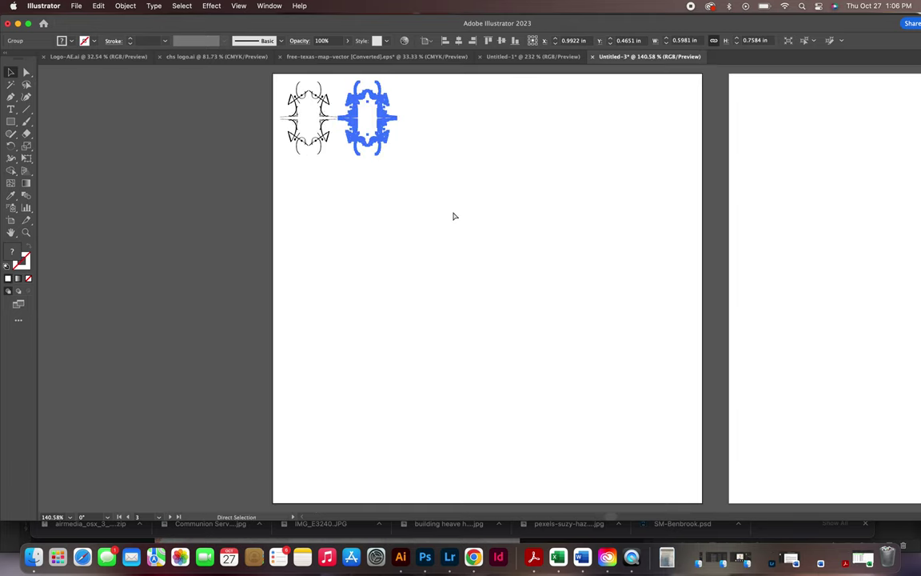
pyautogui.press('super+d')
pyautogui.press('super+d')
pyautogui.press('super+d')
pyautogui.press('super+d')
pyautogui.press('super+d')
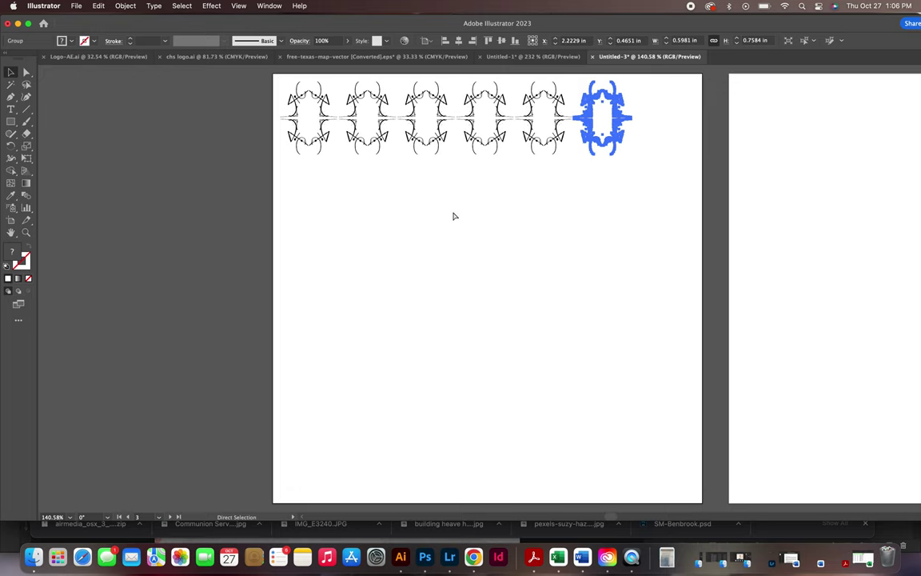
pyautogui.press('v')
pyautogui.click(628, 226)
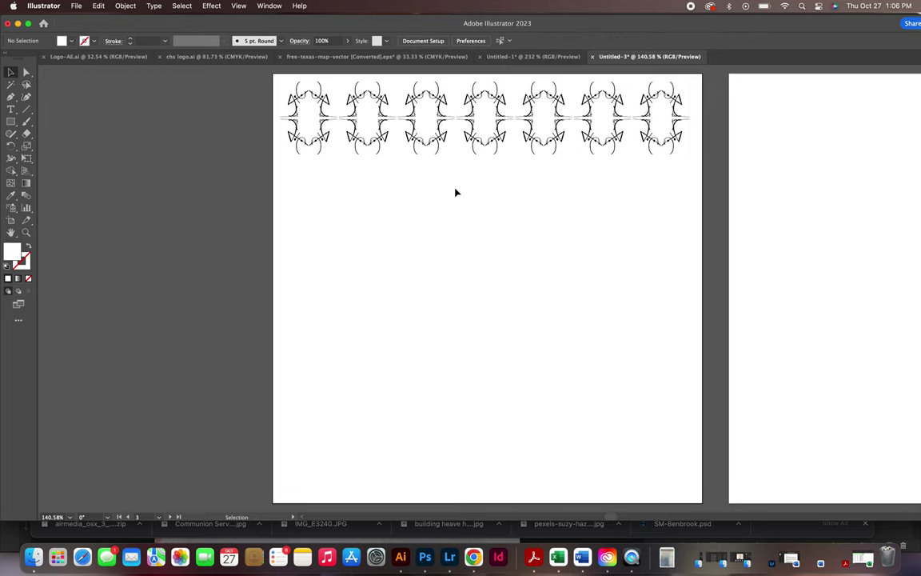
# Duplicate the row of seven motifs about 0.84 in below the first row and rotate the copy's leftmost motif by 90 degrees.
pyautogui.moveTo(692, 181); pyautogui.dragTo(295, 268)
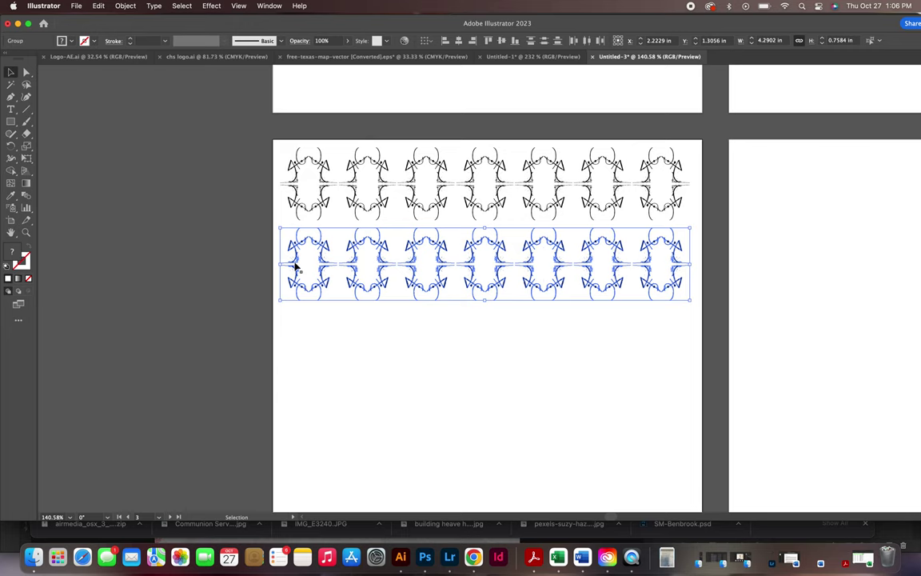
pyautogui.click(353, 339)
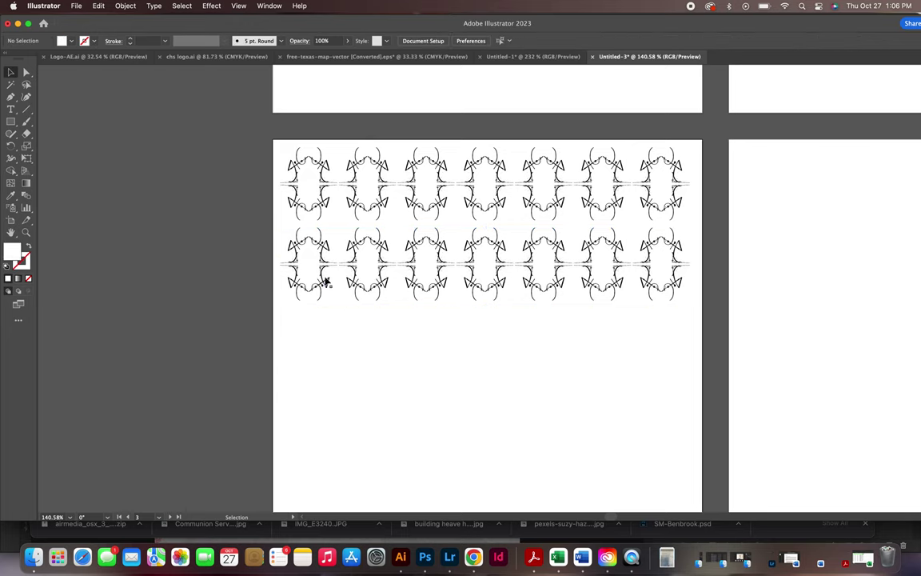
pyautogui.click(322, 279)
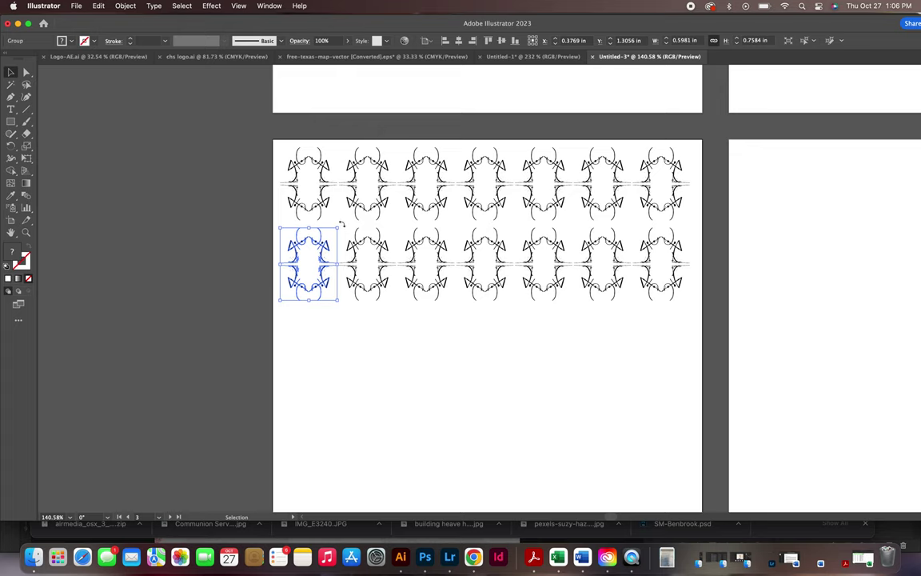
pyautogui.moveTo(342, 225); pyautogui.dragTo(399, 308)
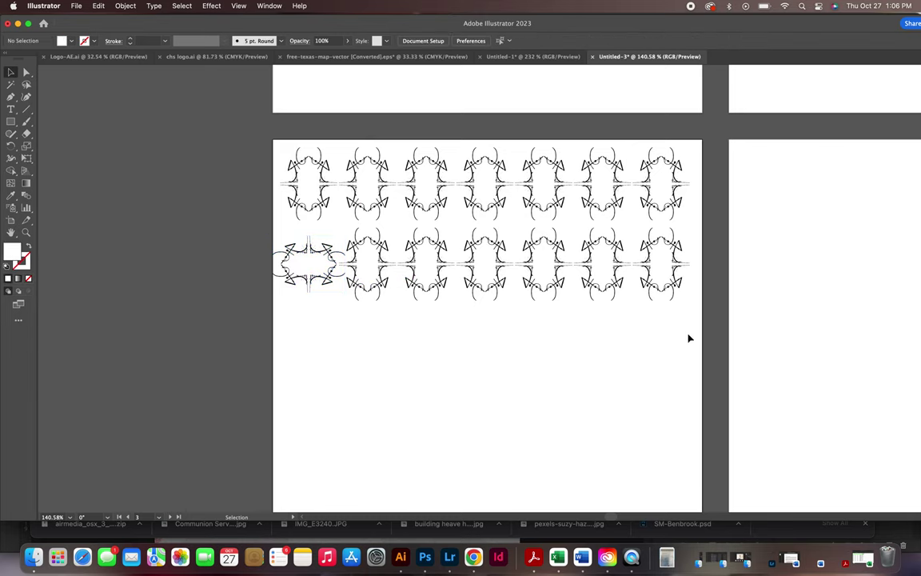
# Delete the six unrotated motifs of the second row and place a copy of the rotated motif directly to its right.
pyautogui.moveTo(688, 336); pyautogui.dragTo(370, 267)
pyautogui.press('Delete')
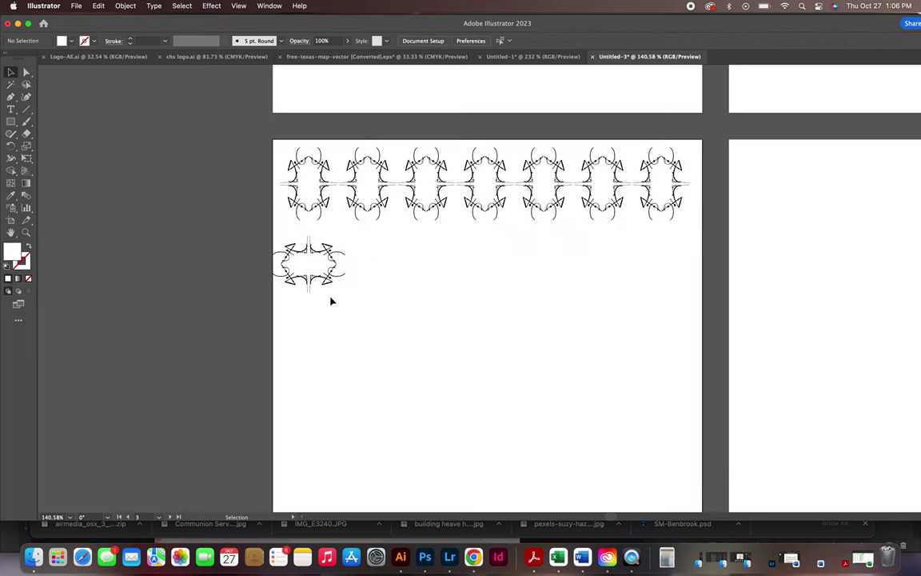
pyautogui.click(326, 282)
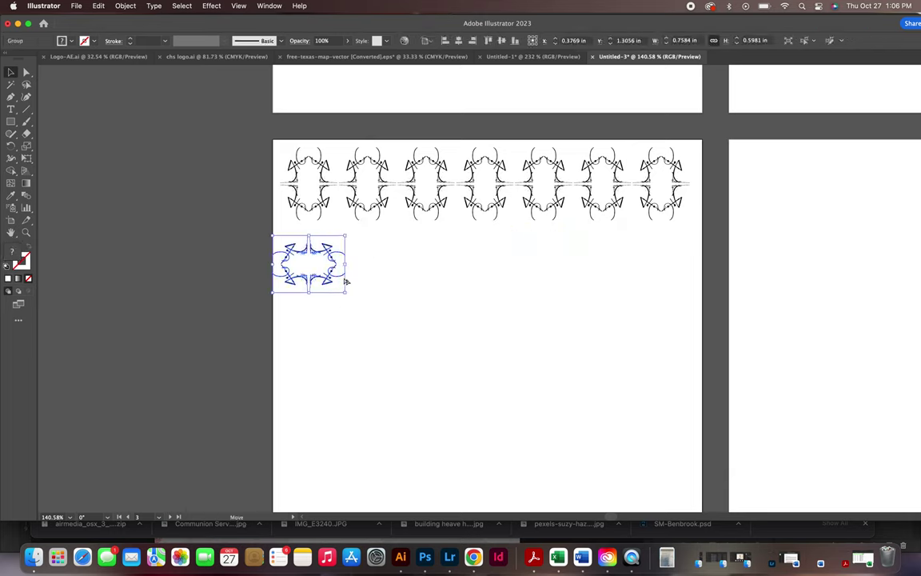
pyautogui.moveTo(326, 282); pyautogui.dragTo(404, 280)
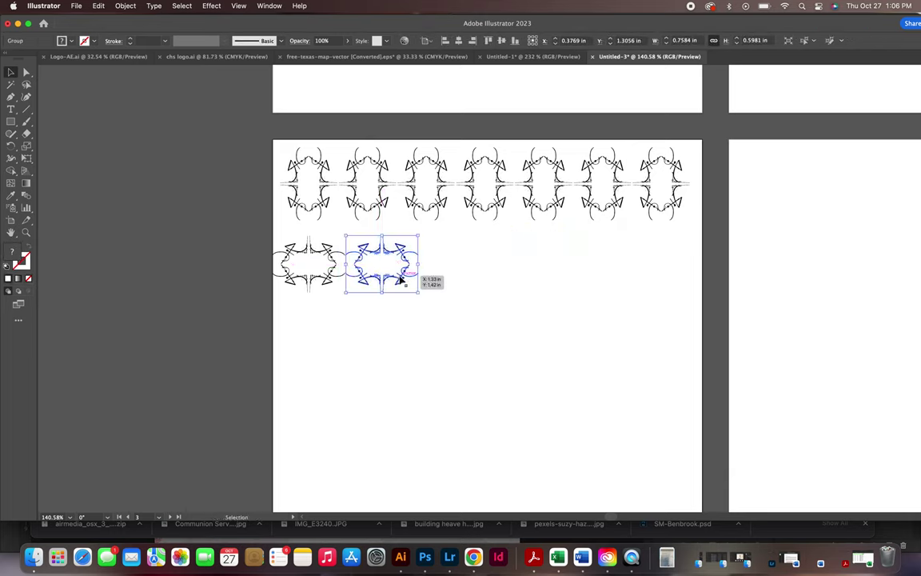
# Repeat the duplication at the same spacing until the second row has six rotated motifs across the artboard, then deselect.
pyautogui.press('super+d')
pyautogui.press('super+d')
pyautogui.press('super+d')
pyautogui.press('super+d')
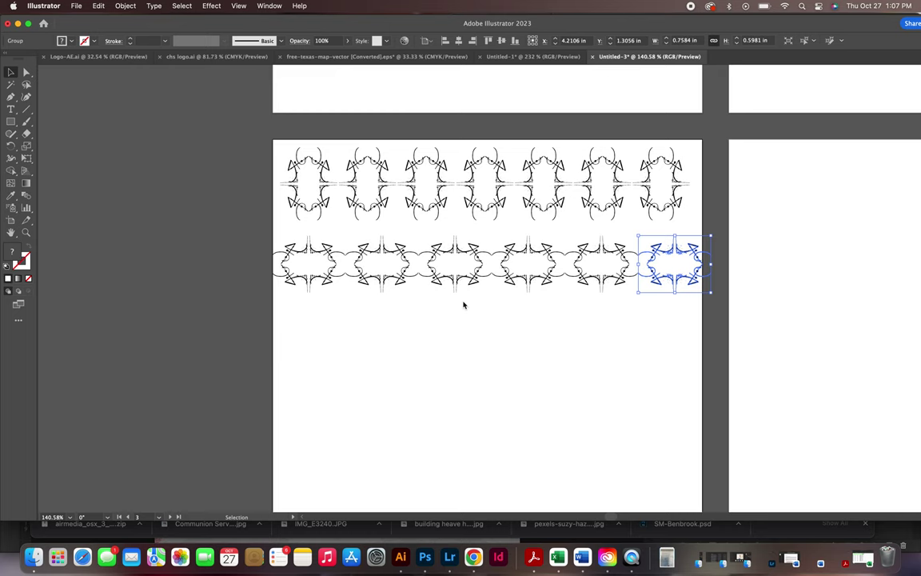
pyautogui.click(606, 414)
# Place the photo IMG_5528.HEIC from Downloads on the empty fourth artboard, scaled to 2 in high and positioned in its upper half.
pyautogui.hscroll(3, 607, 413)
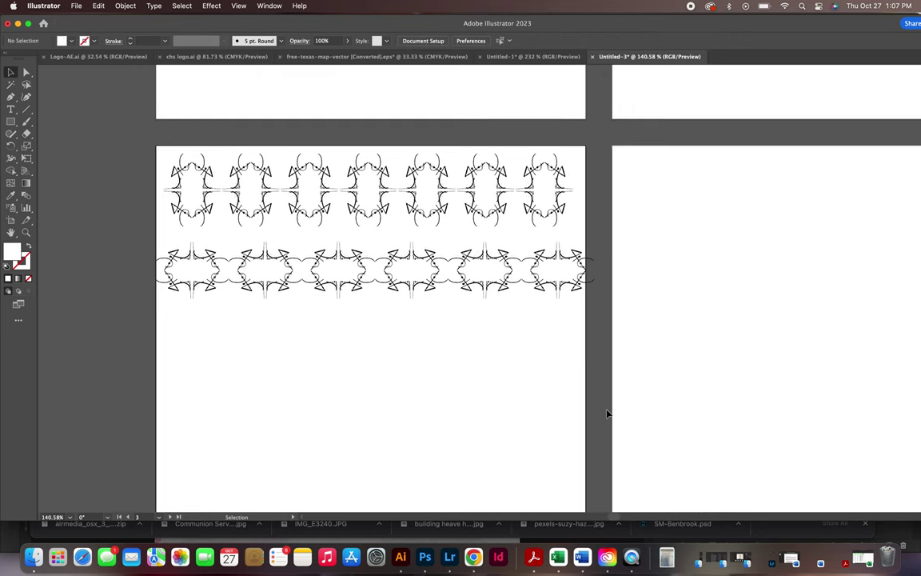
pyautogui.hscroll(3, 607, 413)
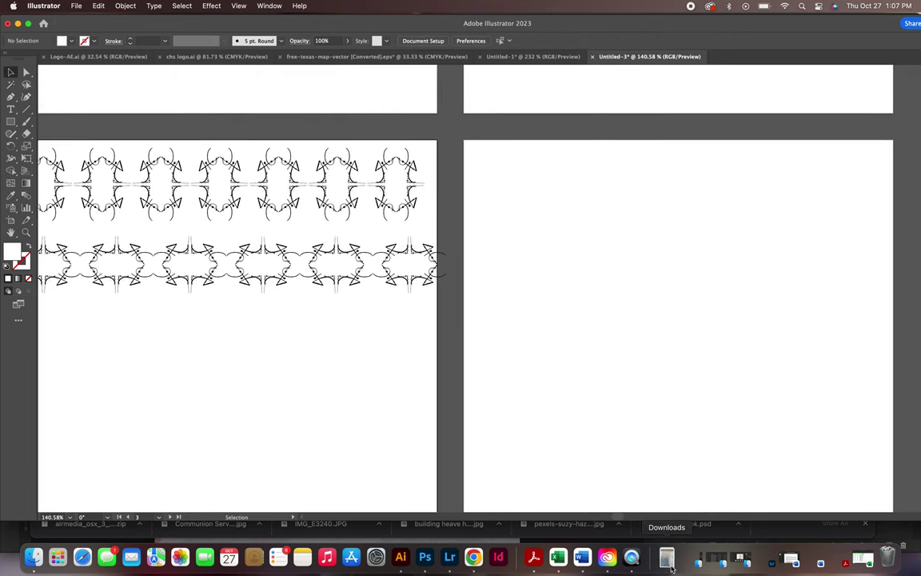
pyautogui.click(668, 557)
pyautogui.moveTo(669, 485); pyautogui.dragTo(774, 409)
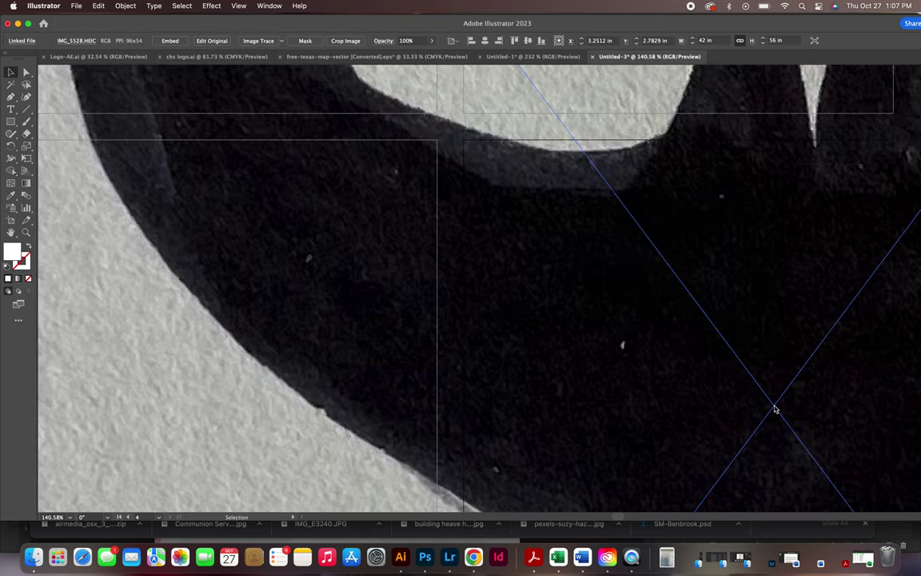
pyautogui.click(774, 40)
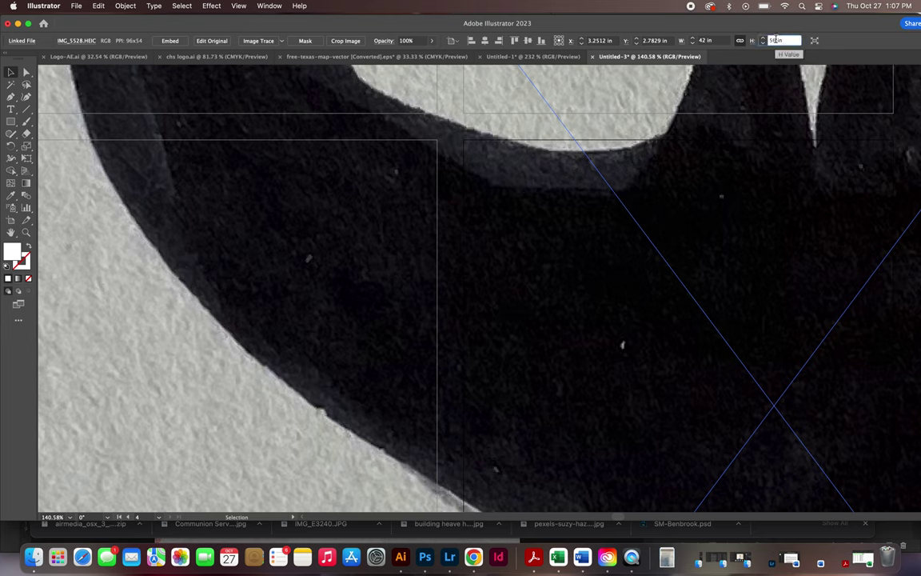
pyautogui.write('2')
pyautogui.press('Return')
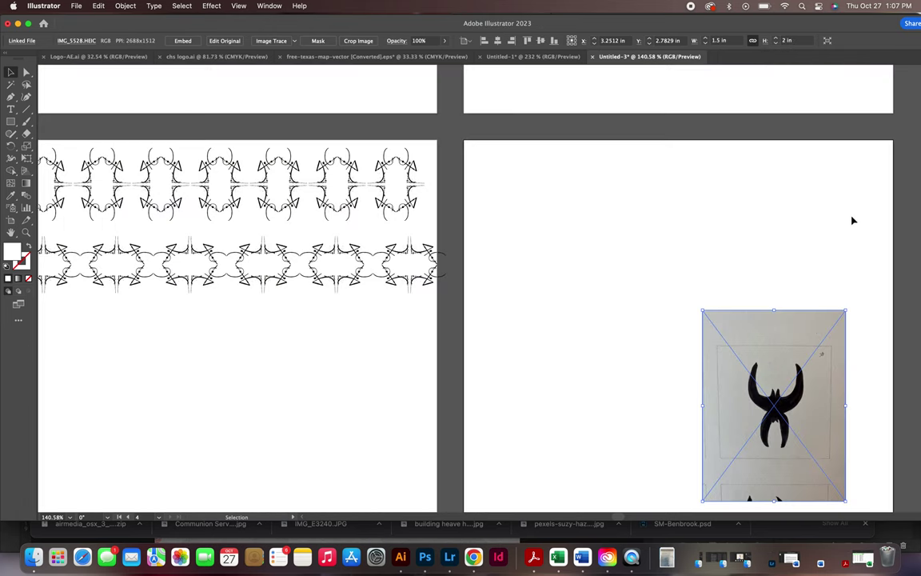
pyautogui.moveTo(759, 314); pyautogui.dragTo(623, 177)
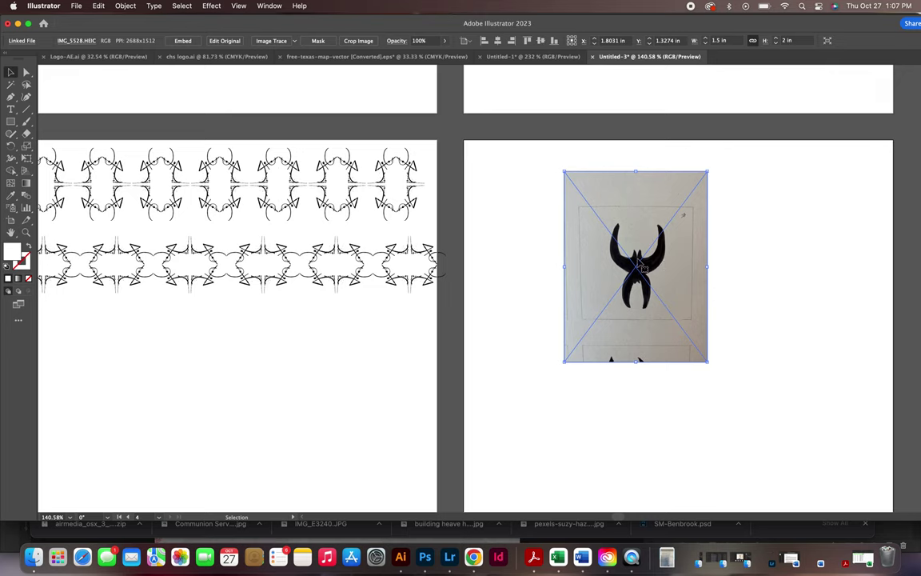
# Trace the placed photo with the Black and White Logo preset and expand the tracing into editable paths.
pyautogui.click(293, 41)
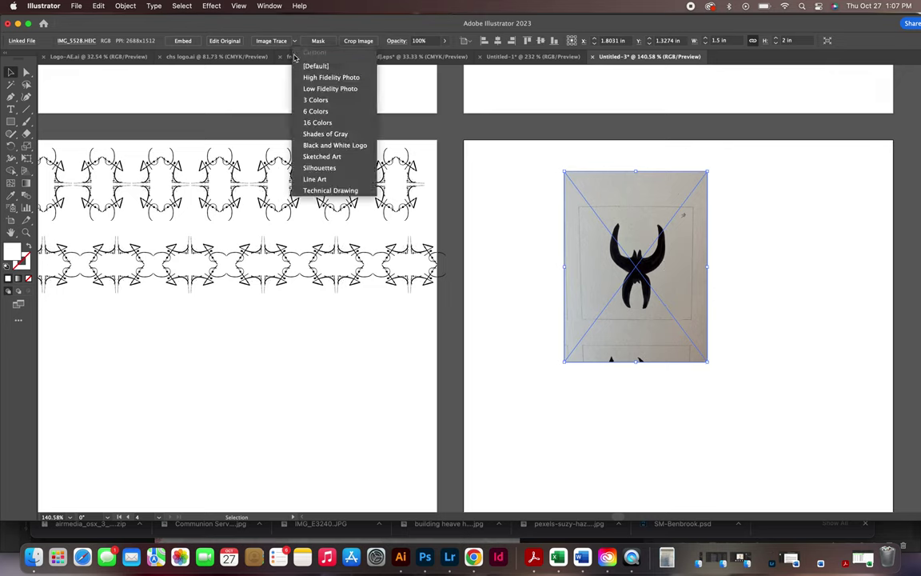
pyautogui.click(308, 144)
pyautogui.click(580, 299)
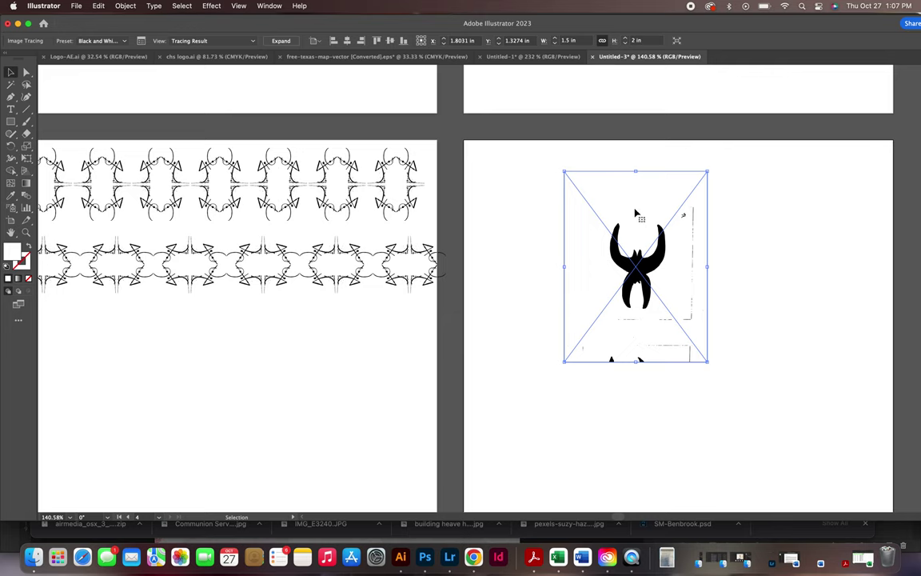
pyautogui.click(280, 40)
pyautogui.click(510, 281)
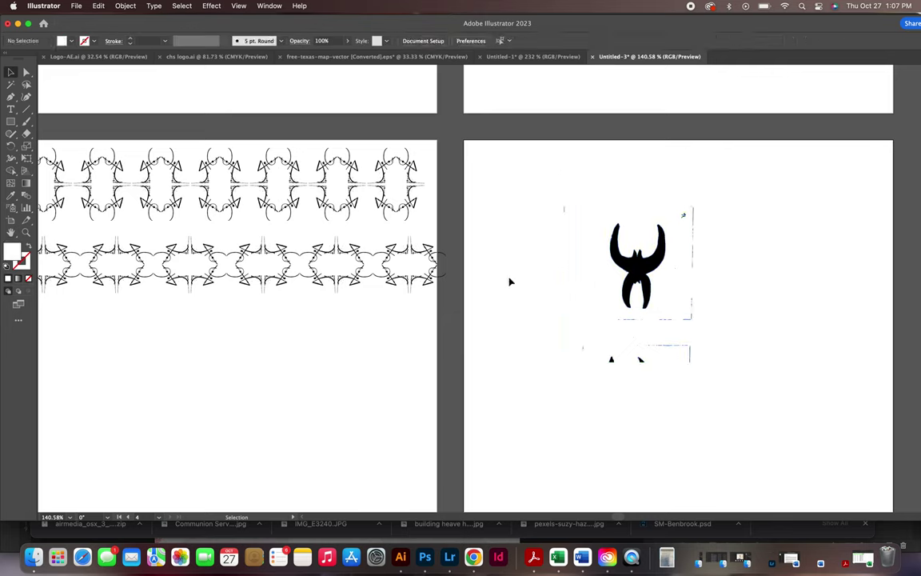
# Delete the stray frame lines and shape fragments beside and below the traced black symbol.
pyautogui.press('a')
pyautogui.moveTo(540, 183); pyautogui.dragTo(596, 436)
pyautogui.press('Delete')
pyautogui.press('\\')
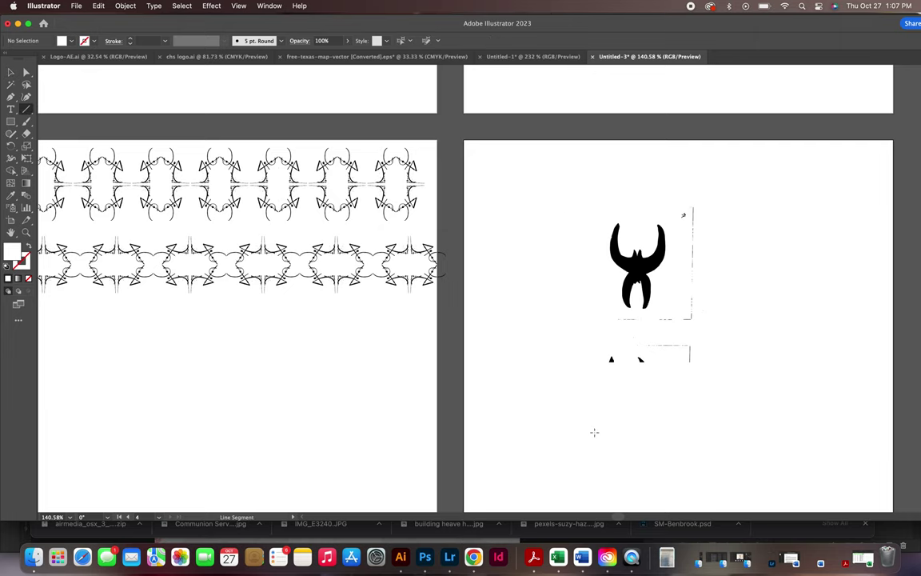
pyautogui.press('a')
pyautogui.moveTo(748, 417); pyautogui.dragTo(581, 320)
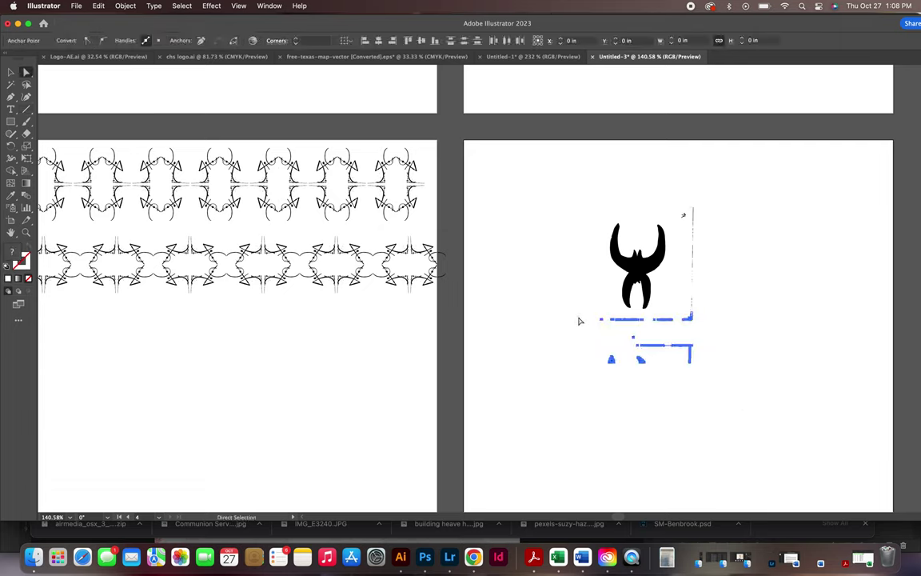
pyautogui.moveTo(723, 336); pyautogui.dragTo(679, 199)
pyautogui.press('Delete')
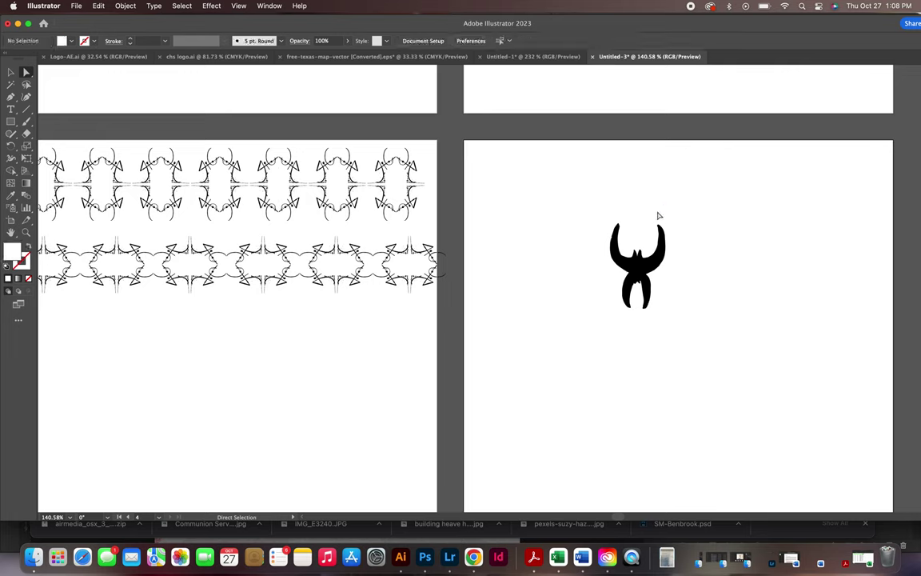
# Move the traced symbol toward the artboard's upper left and delete the remaining stray paths above it.
pyautogui.press('v')
pyautogui.click(635, 267)
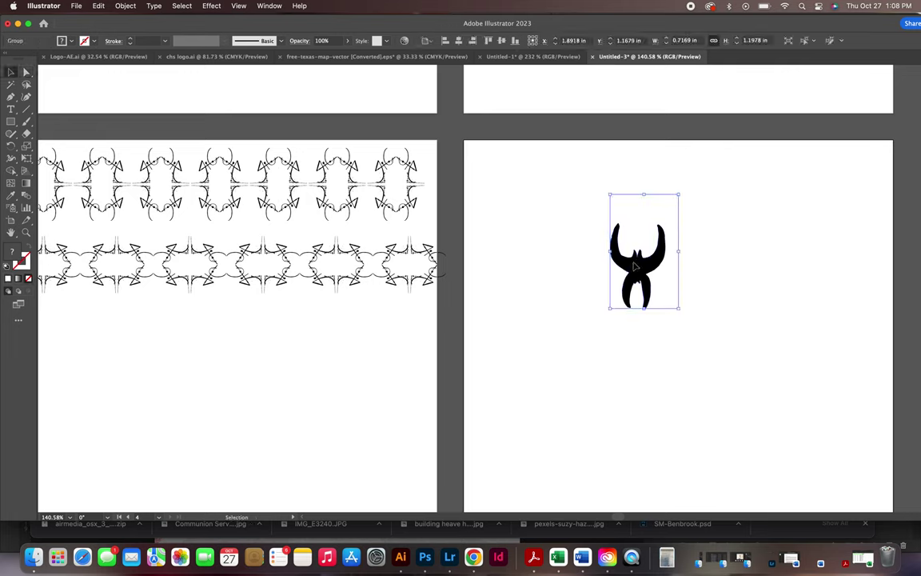
pyautogui.moveTo(635, 266); pyautogui.dragTo(533, 224)
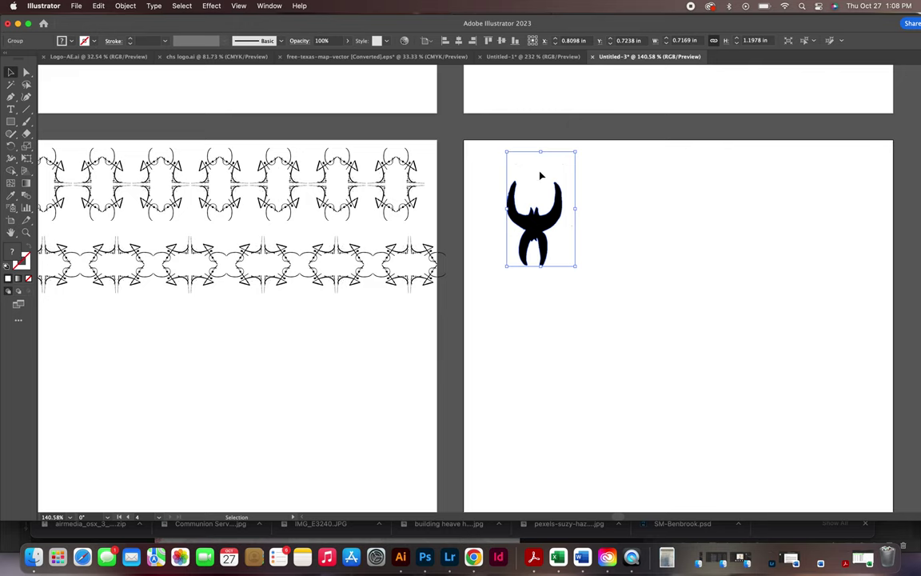
pyautogui.press('a')
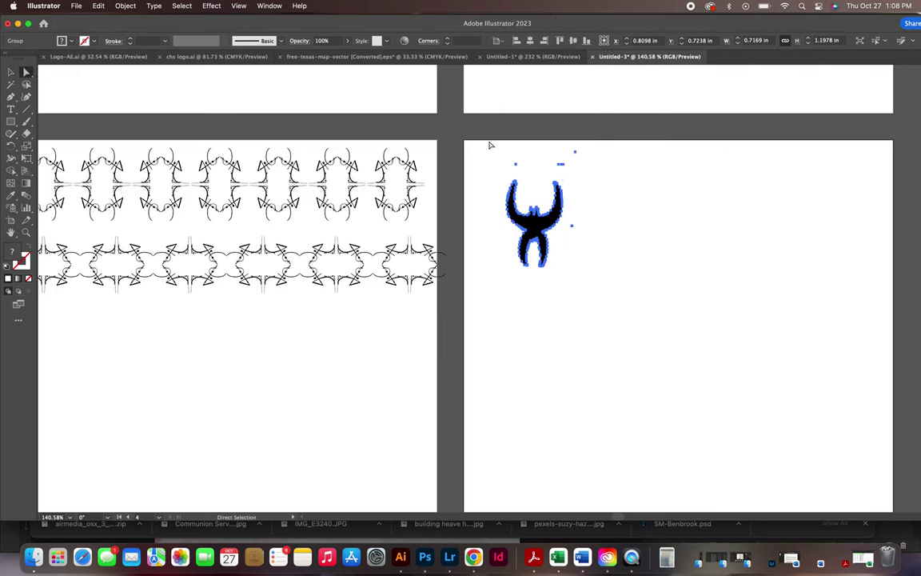
pyautogui.moveTo(493, 144); pyautogui.dragTo(599, 175)
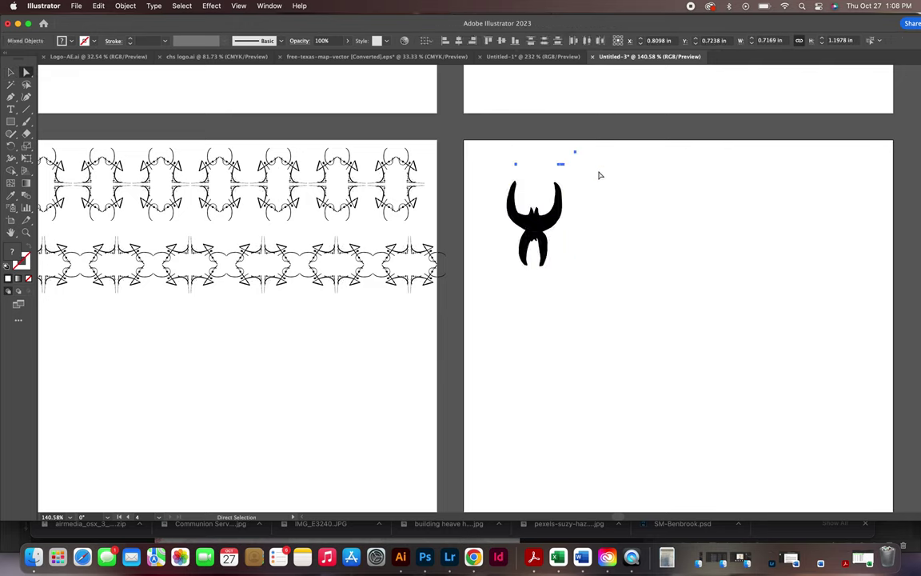
pyautogui.press('Delete')
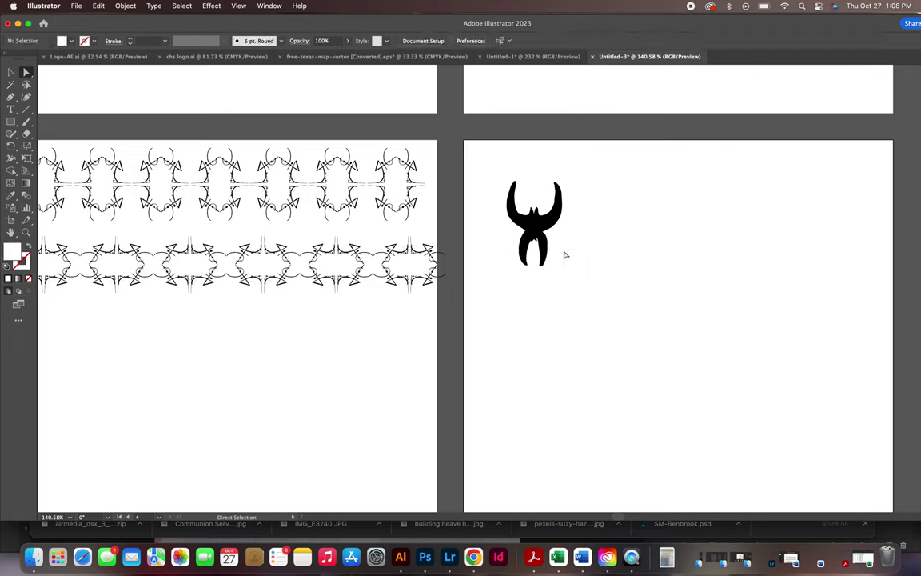
# Move the symbol close to the artboard's upper left corner and delete the trial copy made to its right.
pyautogui.press('v')
pyautogui.click(534, 230)
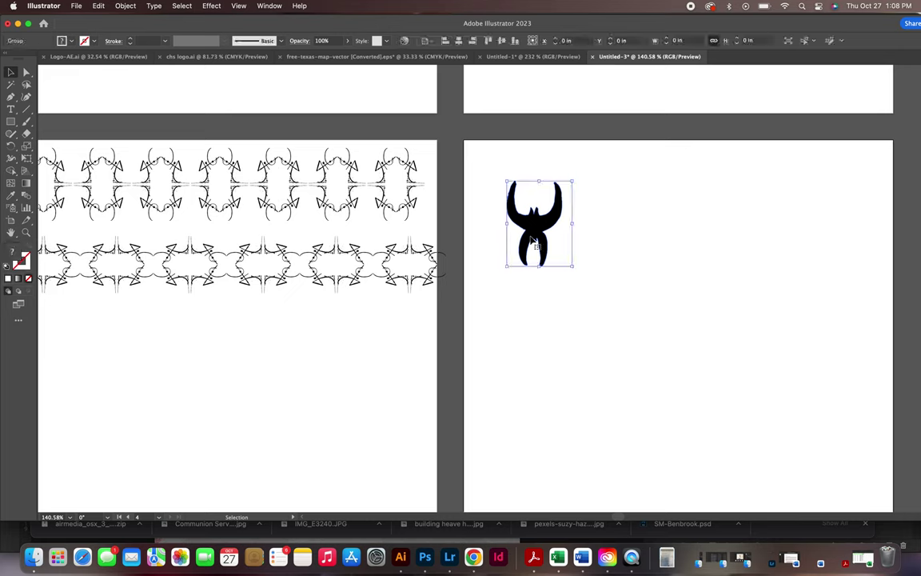
pyautogui.moveTo(536, 234); pyautogui.dragTo(586, 205)
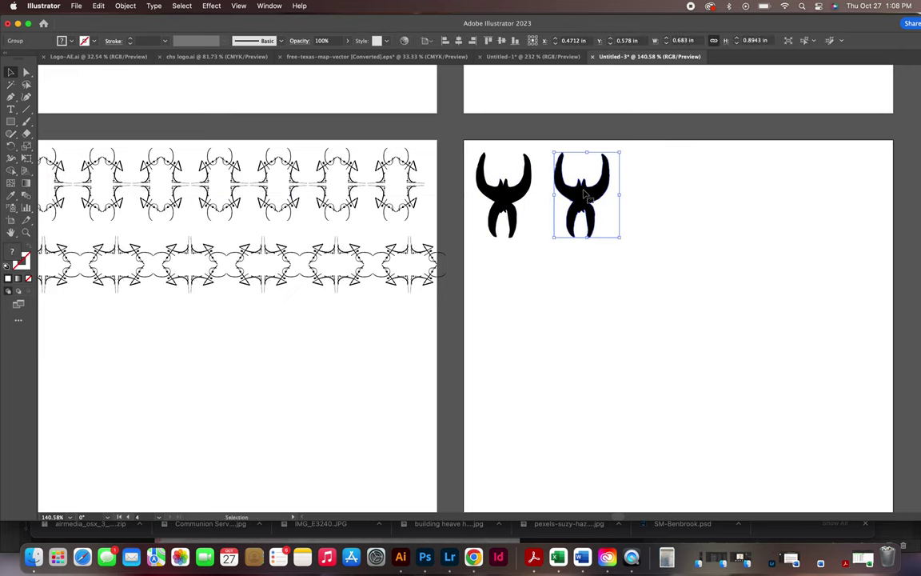
pyautogui.press('Delete')
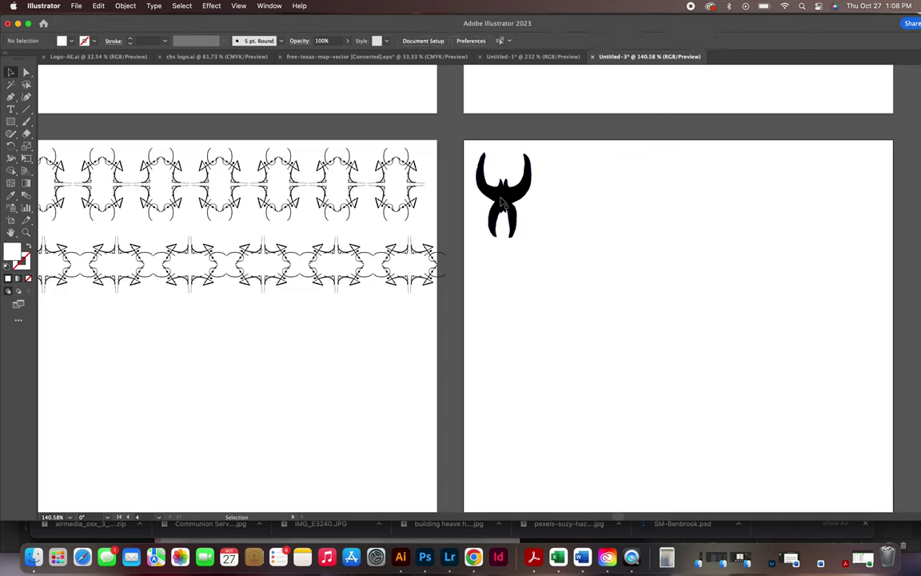
# Apply a Transform effect to the symbol with 6 copies and a horizontal move of 0.6389 in.
pyautogui.click(504, 191)
pyautogui.click(211, 6)
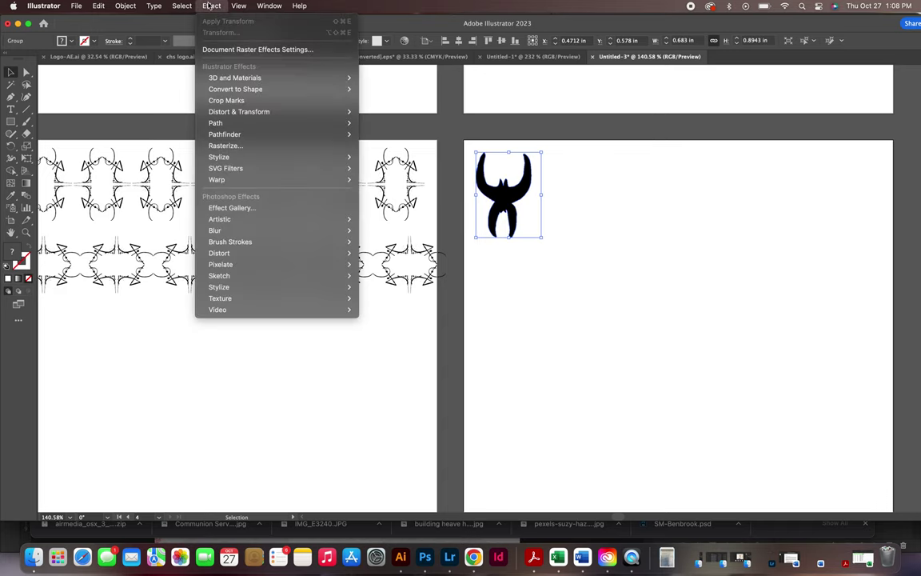
pyautogui.moveTo(226, 112)
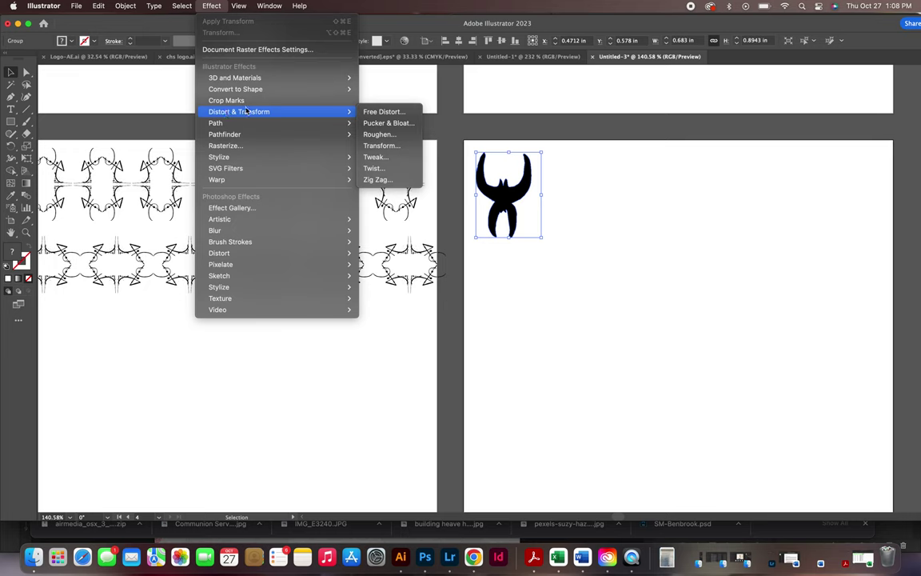
pyautogui.click(381, 146)
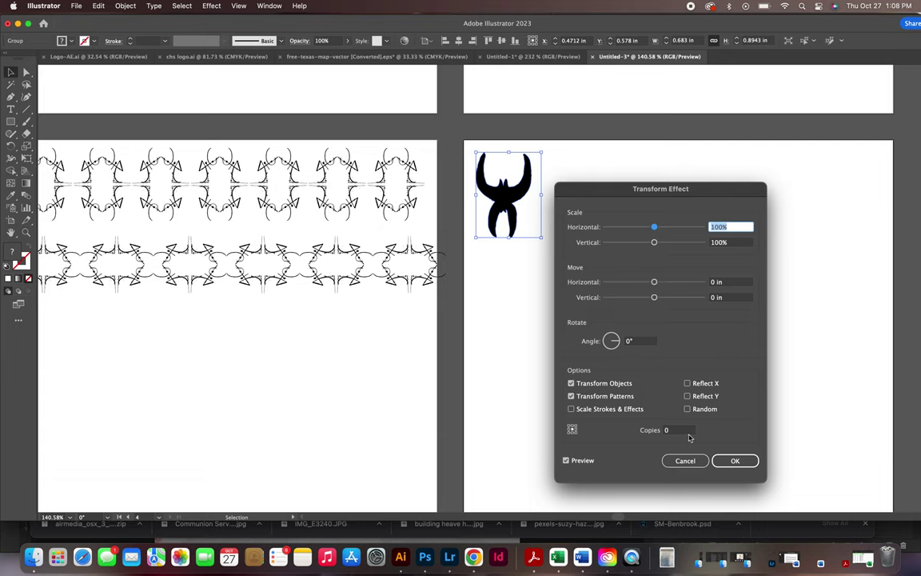
pyautogui.click(677, 429)
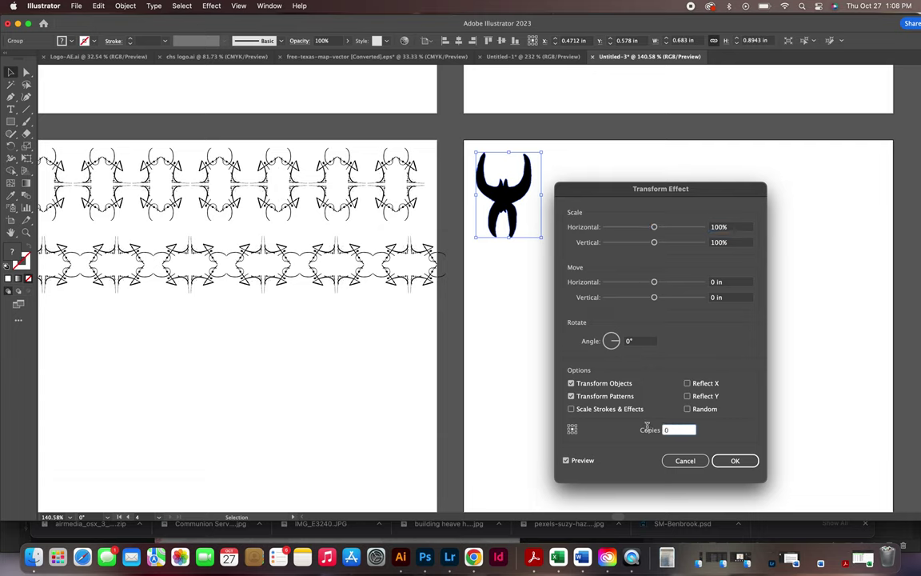
pyautogui.press('super+a')
pyautogui.click(654, 282)
pyautogui.moveTo(653, 284); pyautogui.dragTo(661, 285)
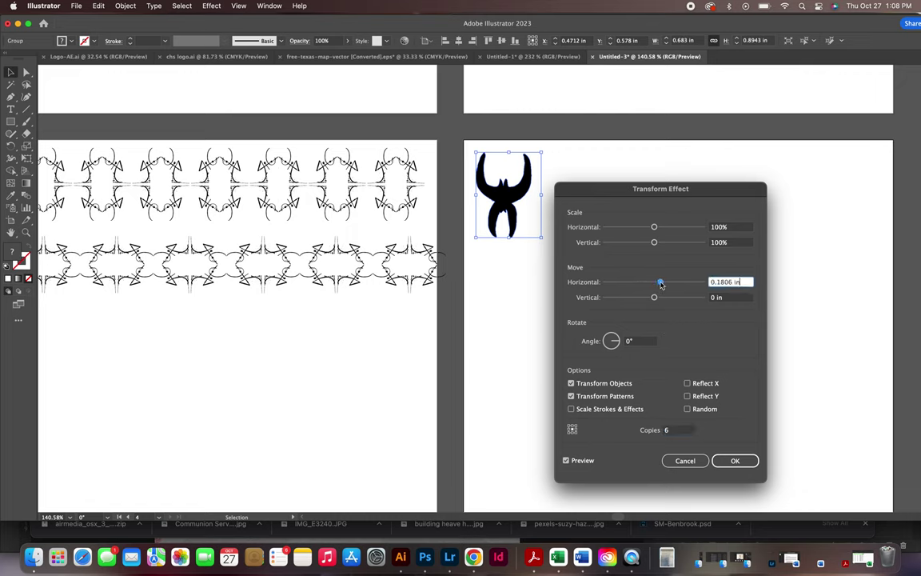
pyautogui.moveTo(670, 191); pyautogui.dragTo(779, 211)
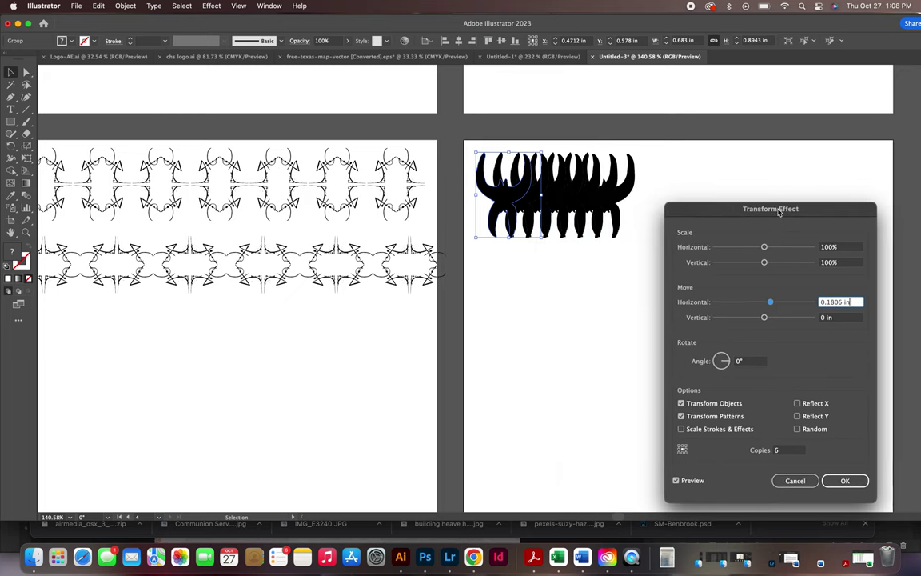
pyautogui.moveTo(771, 306); pyautogui.dragTo(787, 306)
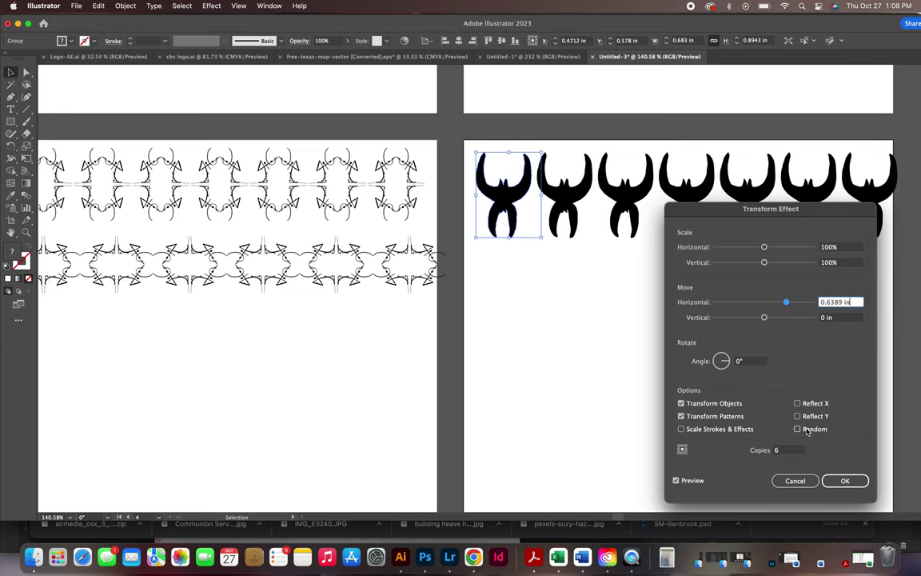
pyautogui.click(844, 481)
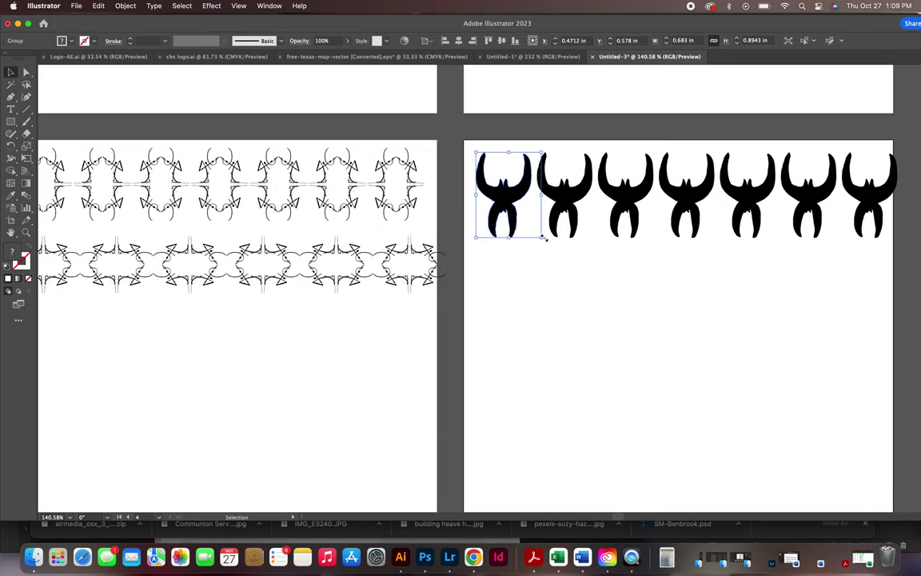
# Scale the original symbol down to about 0.50 by 0.46 in and expand the appearance of the repeated row.
pyautogui.moveTo(543, 238); pyautogui.dragTo(520, 195)
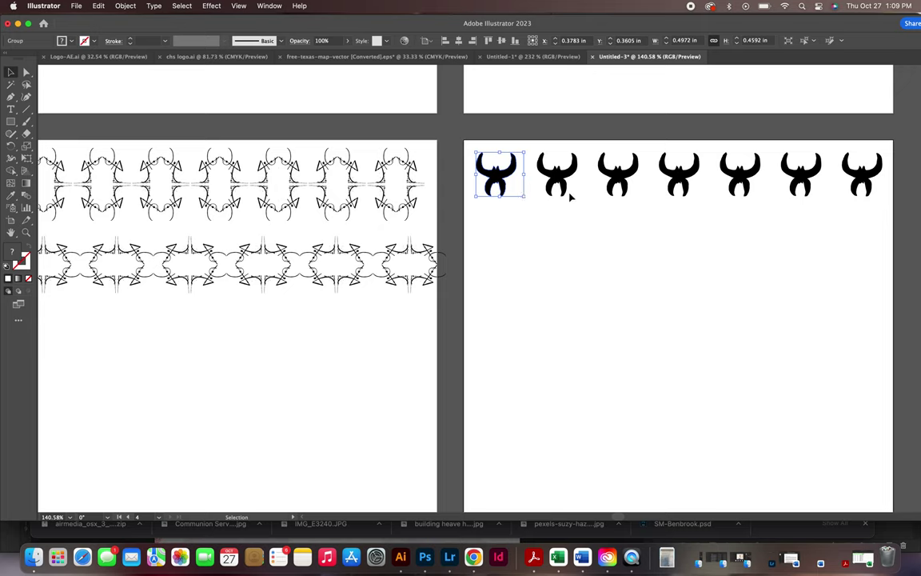
pyautogui.click(126, 6)
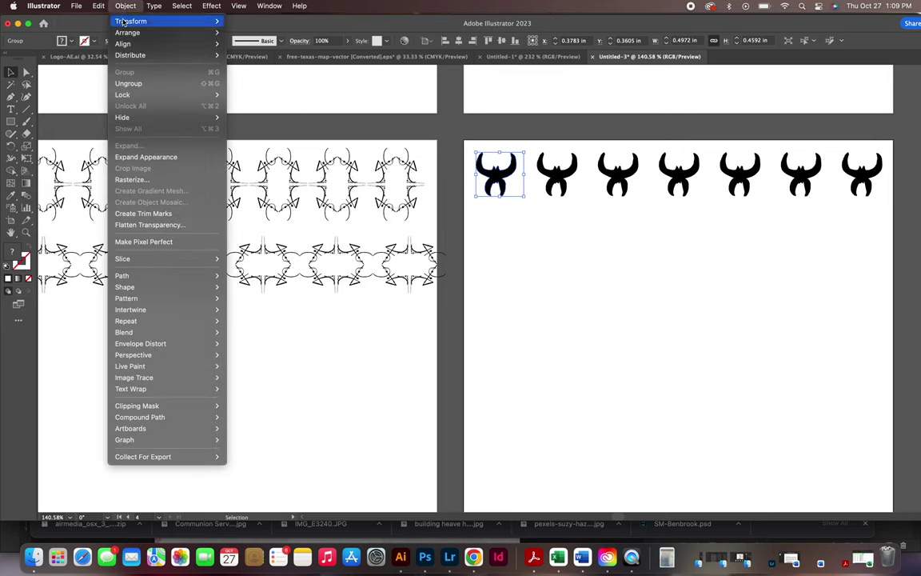
pyautogui.click(127, 159)
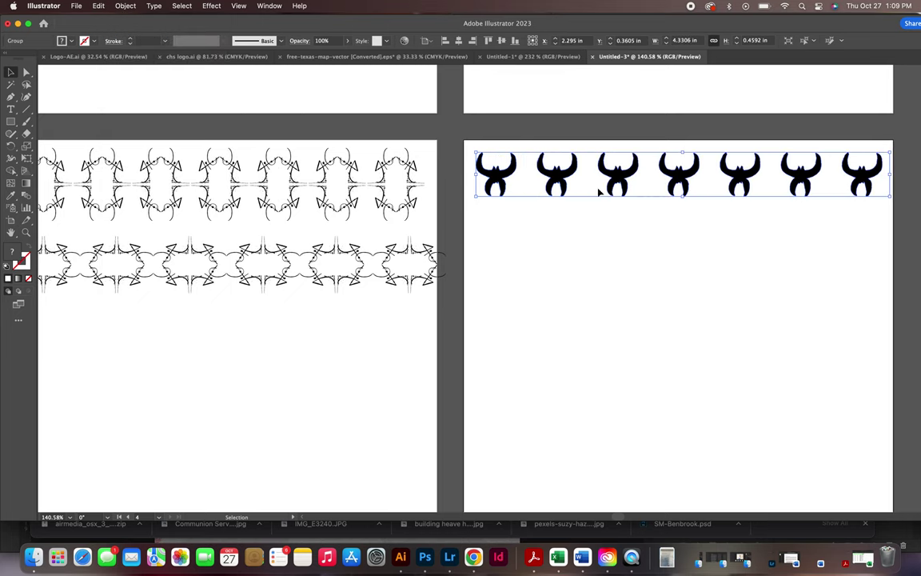
pyautogui.click(568, 249)
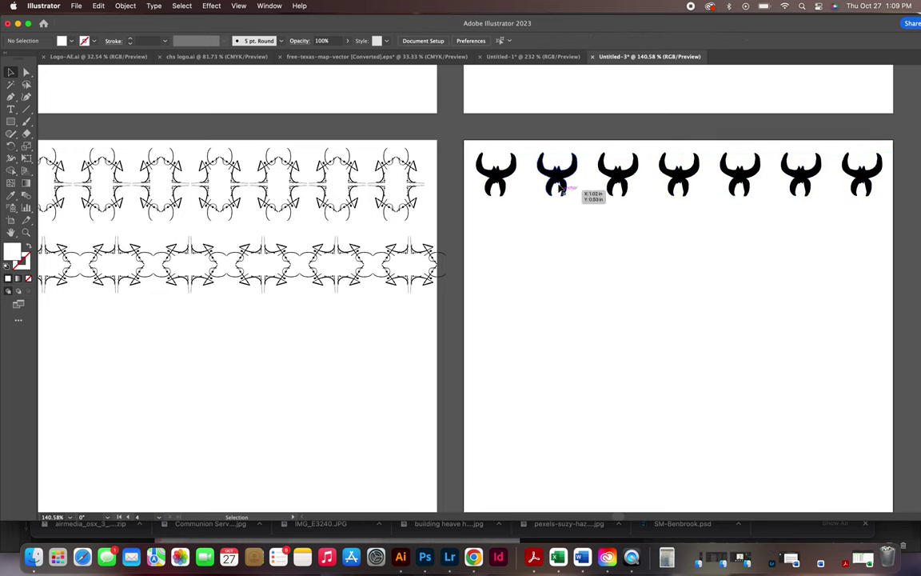
# Ungroup the expanded row of seven symbols and deselect it.
pyautogui.click(554, 185)
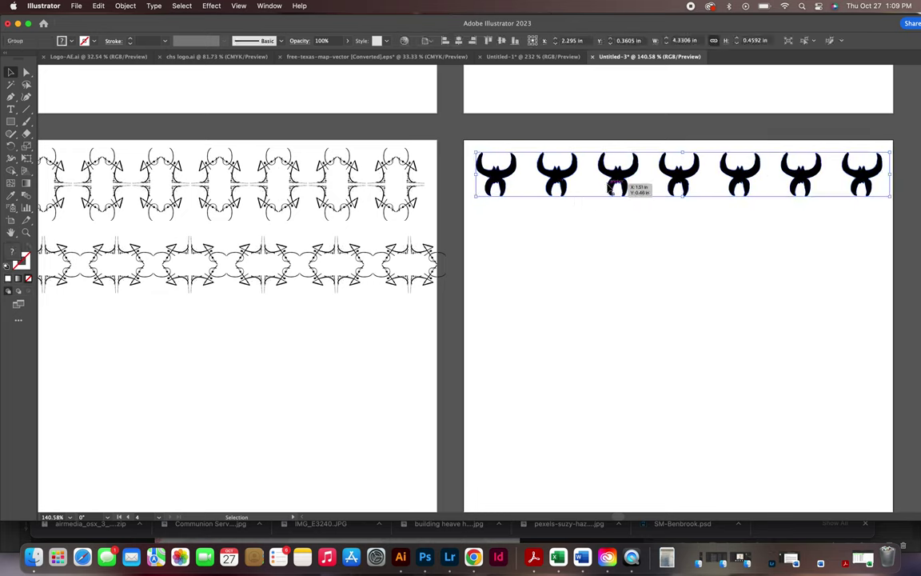
pyautogui.press('super')
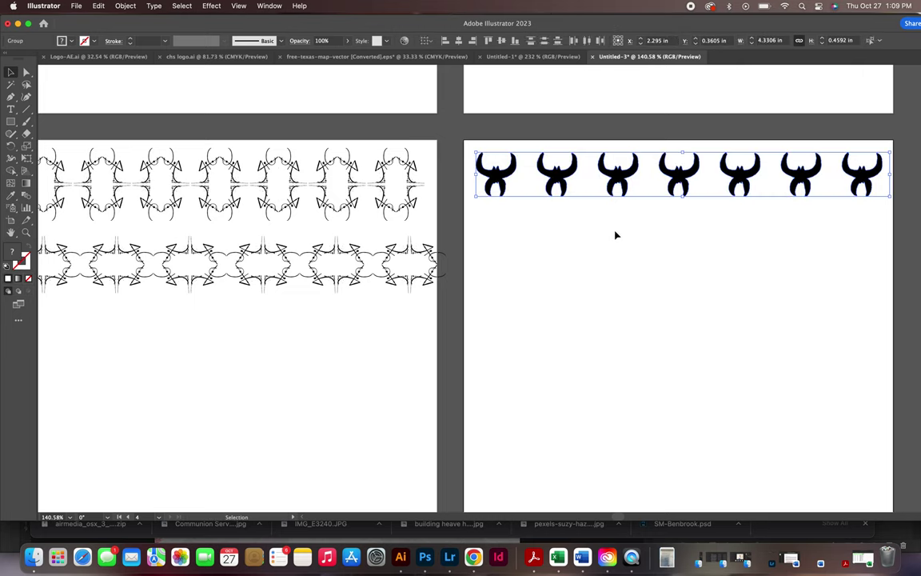
pyautogui.click(616, 232)
pyautogui.click(625, 178)
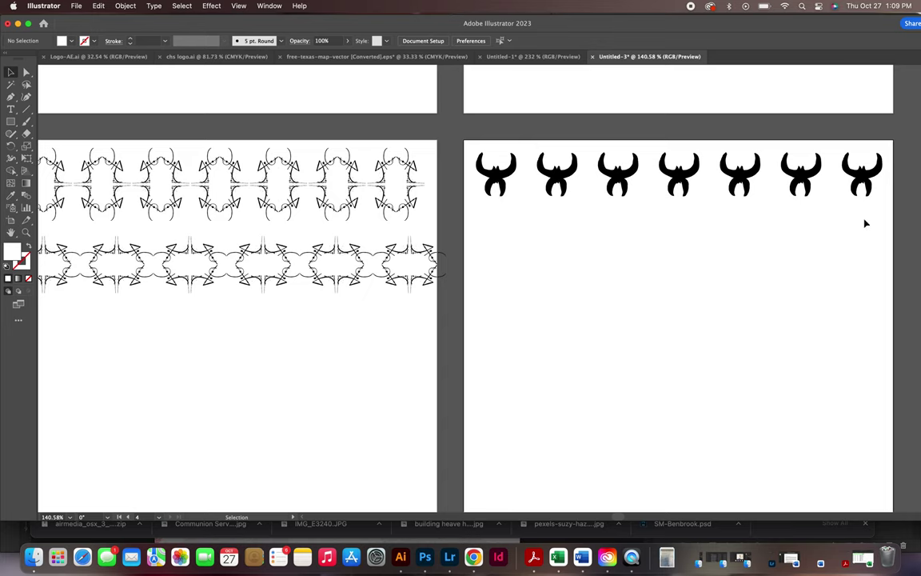
# Duplicate the whole symbol row about 0.58 in below and repeat at that spacing until seven rows fill the artboard.
pyautogui.moveTo(870, 220); pyautogui.dragTo(497, 160)
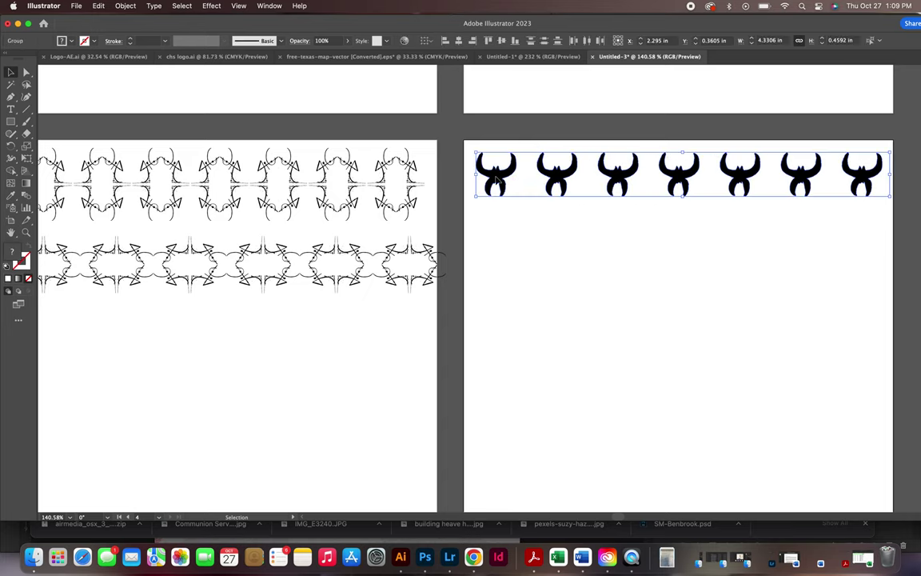
pyautogui.moveTo(497, 180); pyautogui.dragTo(501, 233)
pyautogui.press('super+d')
pyautogui.press('super+d')
pyautogui.press('super+d')
pyautogui.press('super+d')
pyautogui.press('super+d')
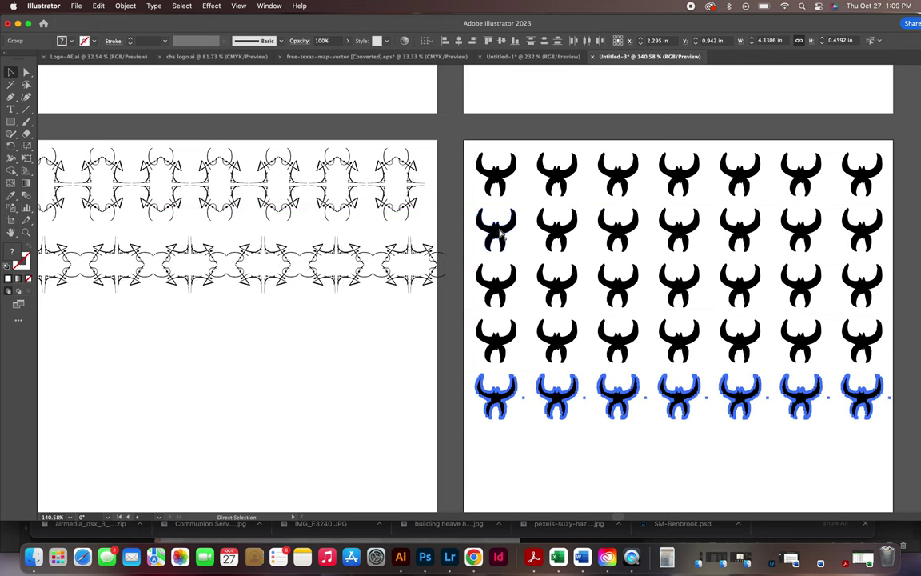
pyautogui.press('super+d')
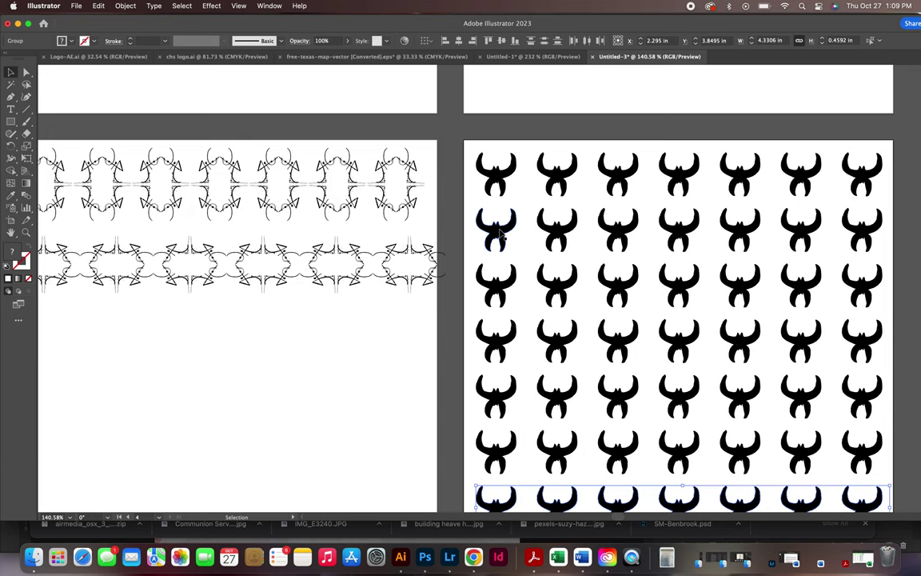